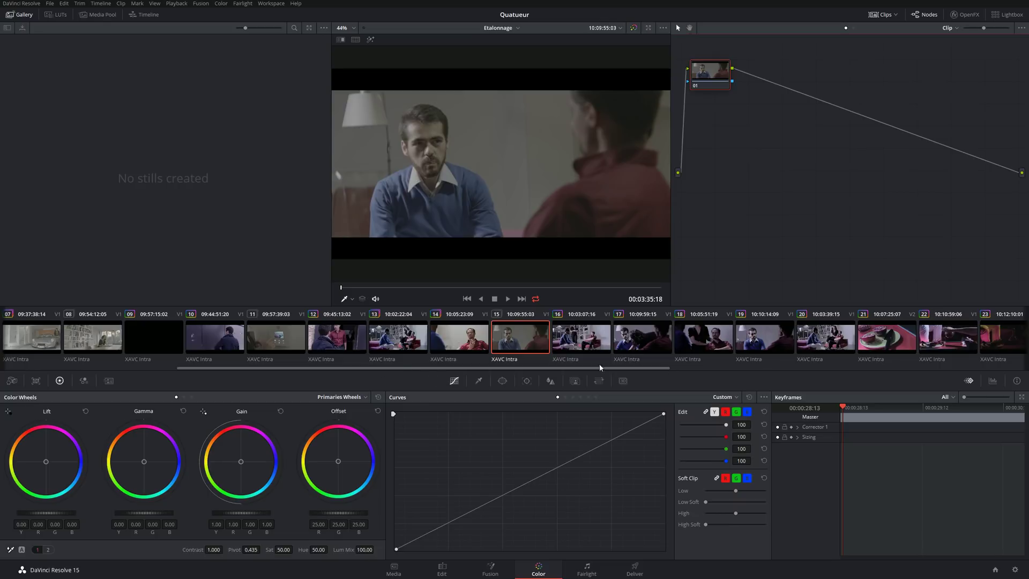
- Show the primaries as bars and lower the midpoint of the linked custom curves to about a quarter of the height
click(183, 397)
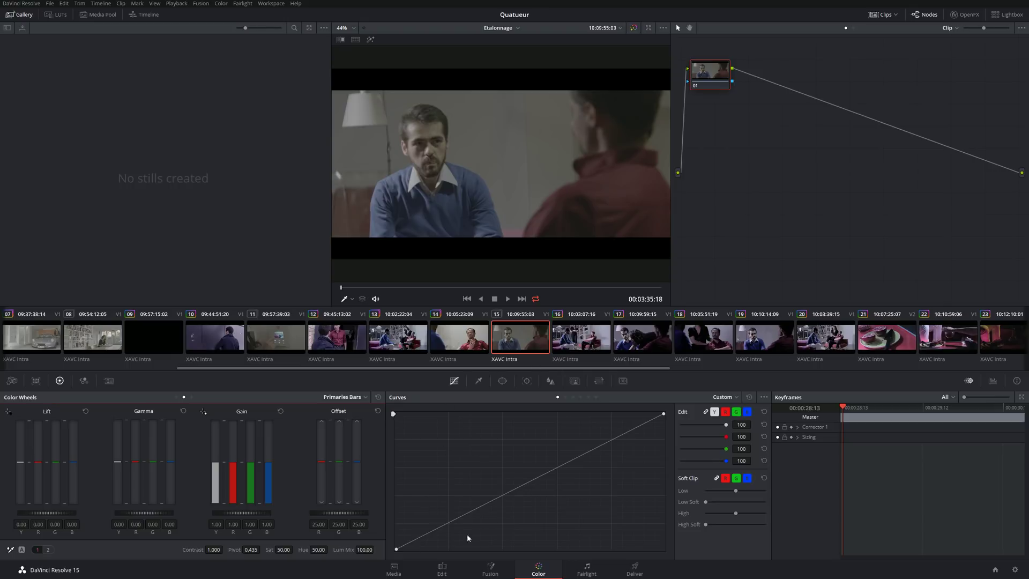
click(527, 484)
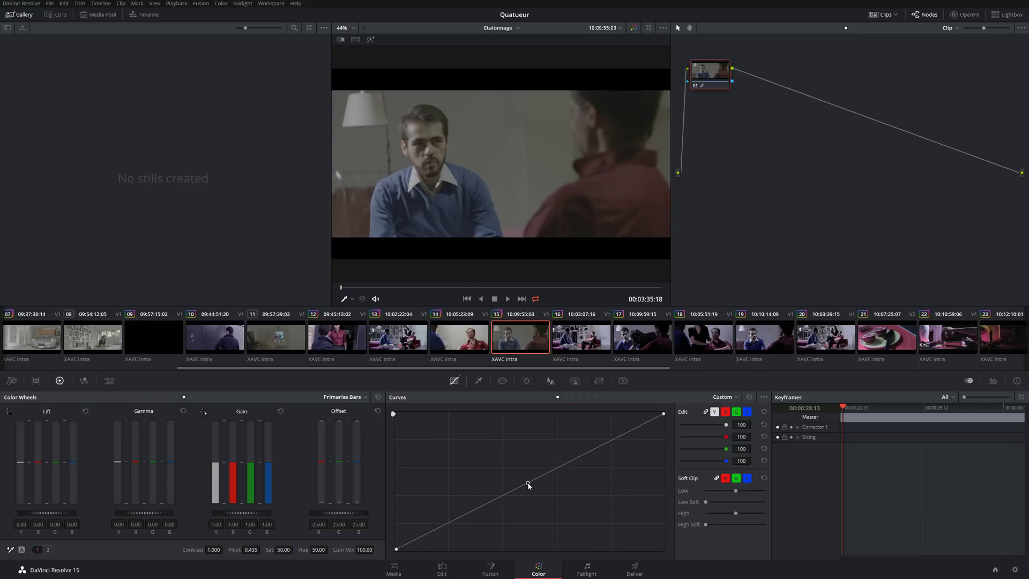
drag(528, 484, 543, 505)
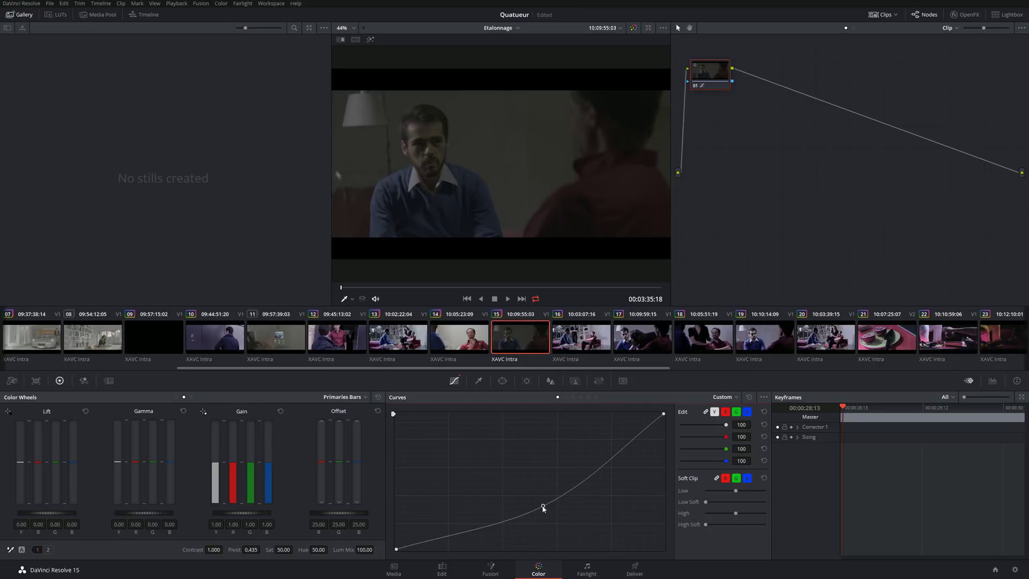
drag(543, 506, 545, 514)
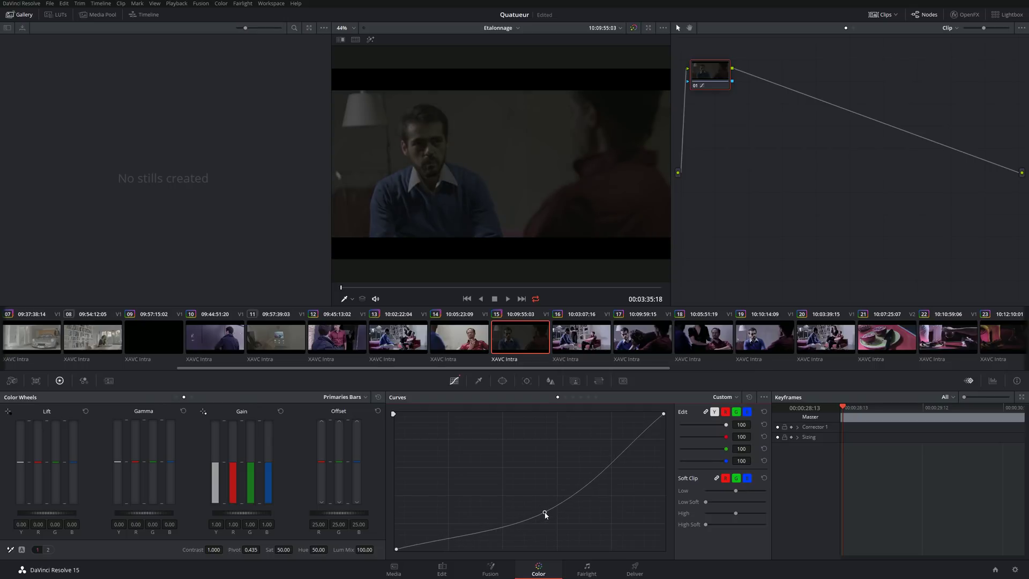
- Isolate the luminance curve from the linked channels and remove its midpoint, keeping the red, green and blue curves lowered
click(713, 412)
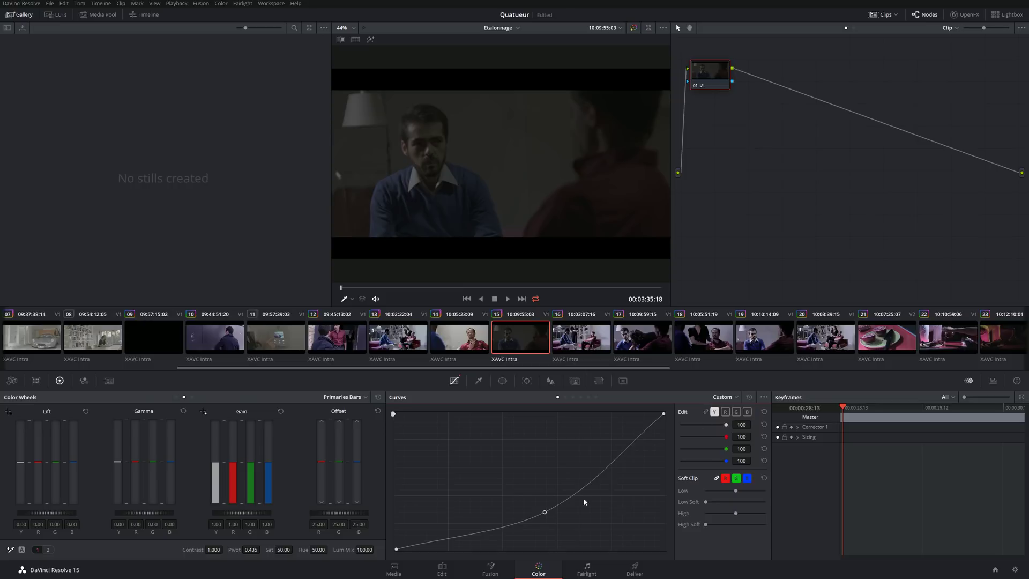
right_click(544, 512)
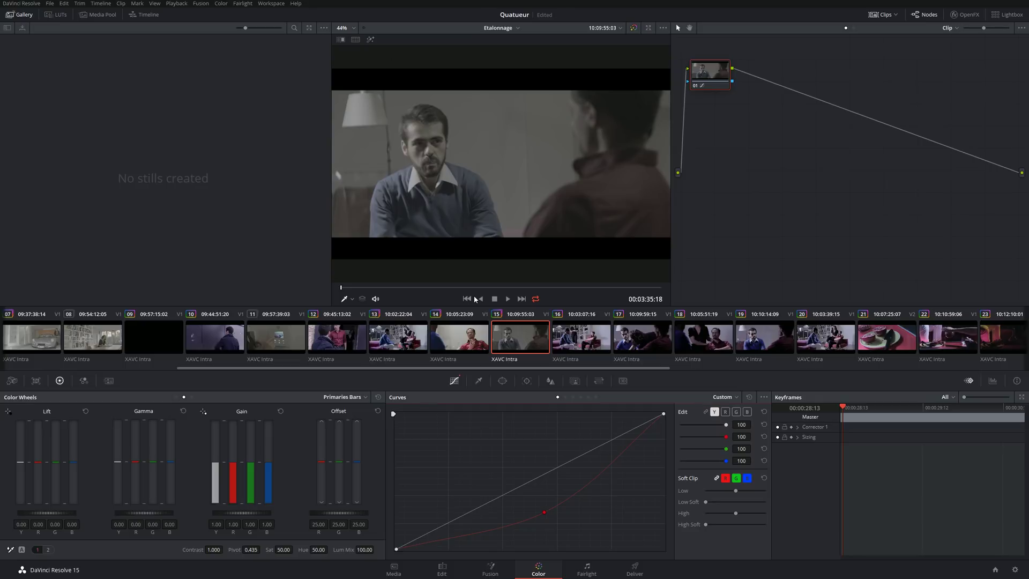
- Load local Version 3 of clip 15
right_click(531, 349)
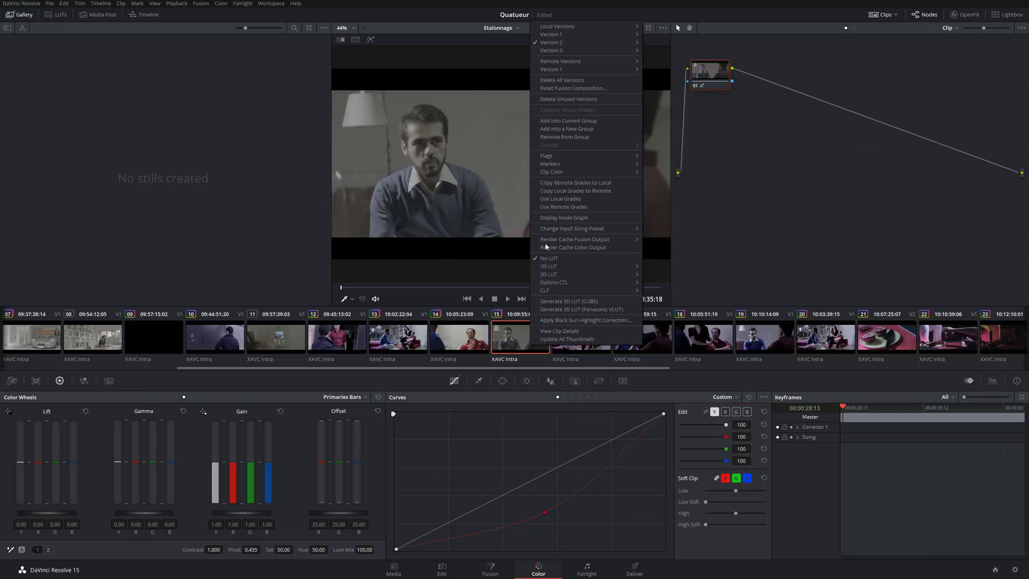
mouse_move(599, 50)
click(670, 49)
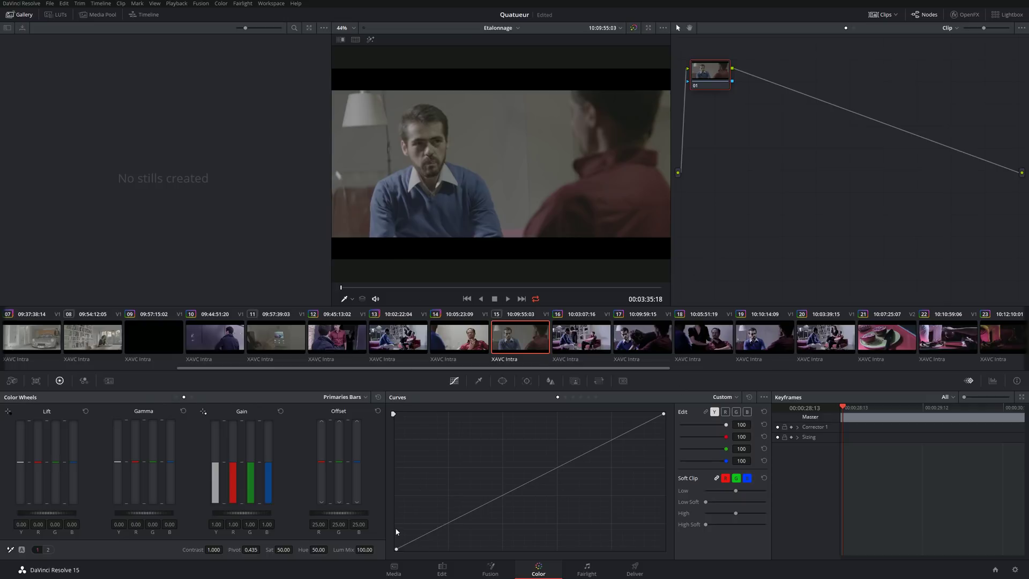
- Shift the linked curves' black point inward by about a quarter of the width, and return only the luminance curve's black point to the corner
click(396, 549)
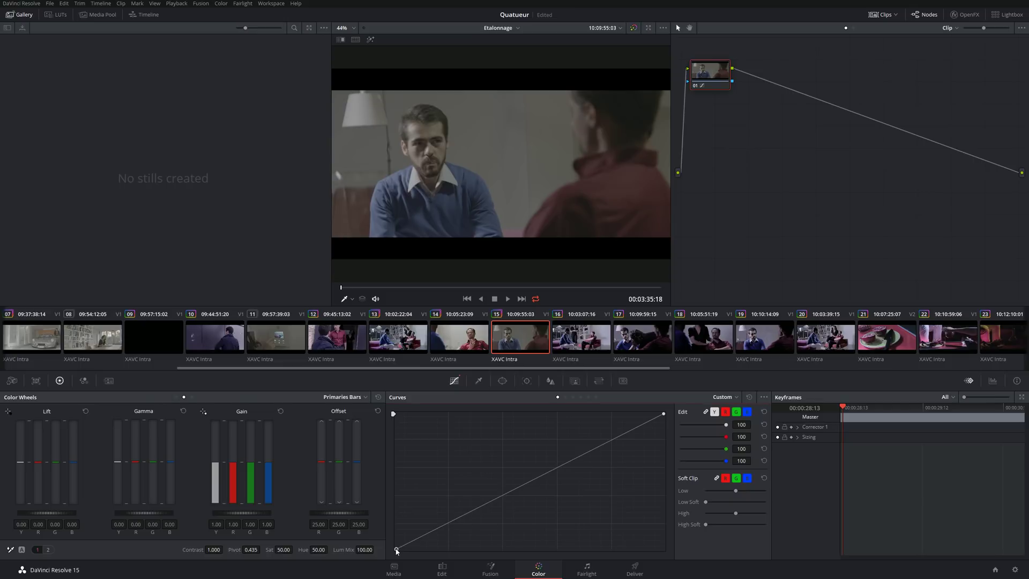
drag(397, 551, 439, 557)
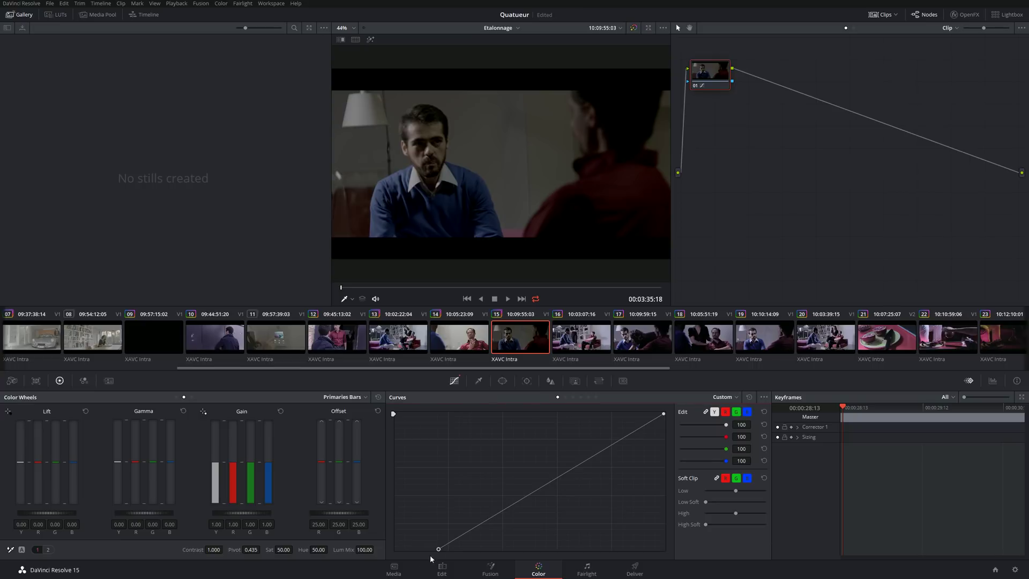
drag(439, 548, 463, 551)
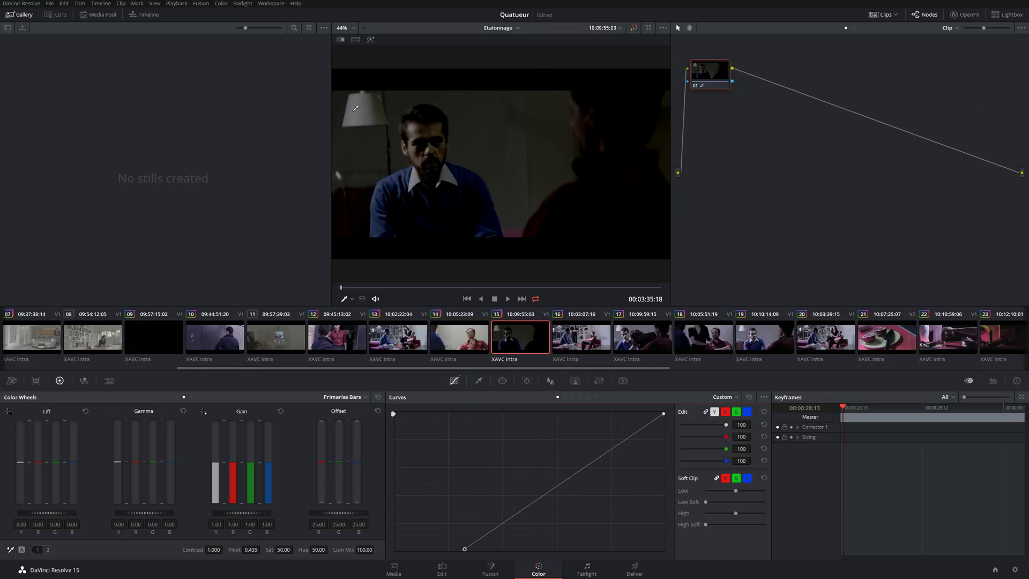
click(715, 415)
drag(464, 551, 370, 561)
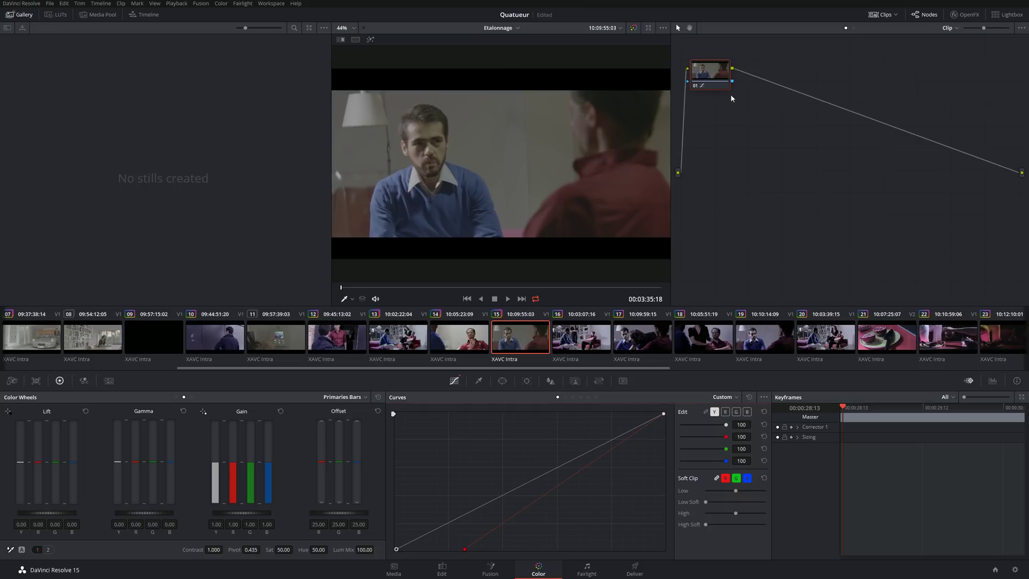
- Display the video scopes and compare the waveform with node 01 disabled and enabled
click(694, 86)
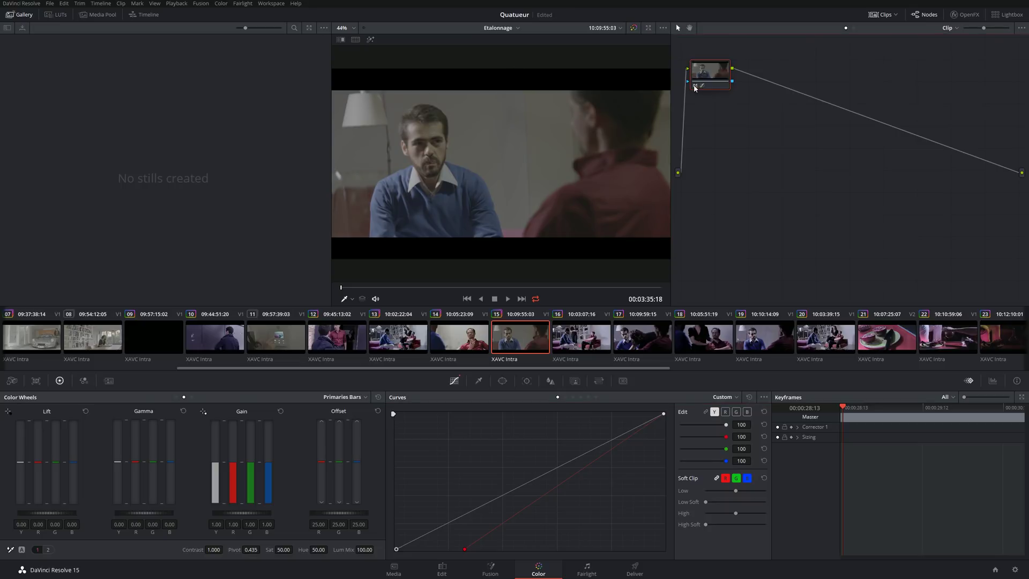
click(992, 381)
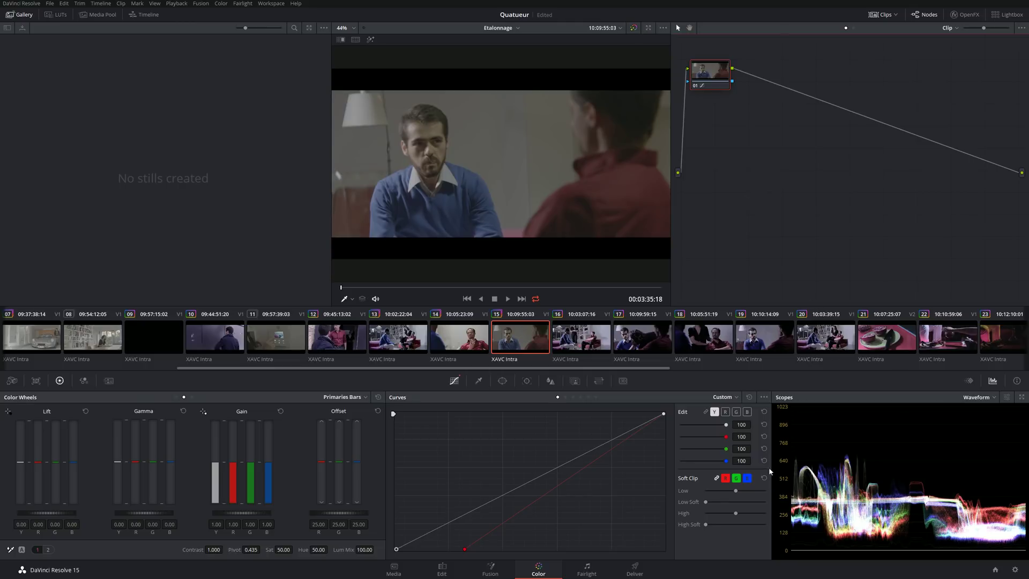
key(ctrl+d)
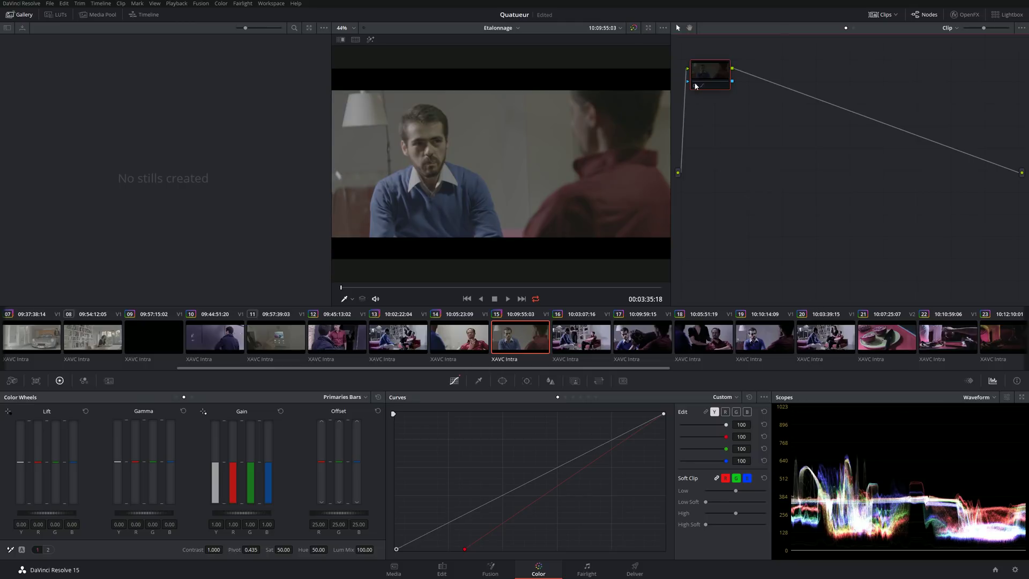
key(ctrl+d)
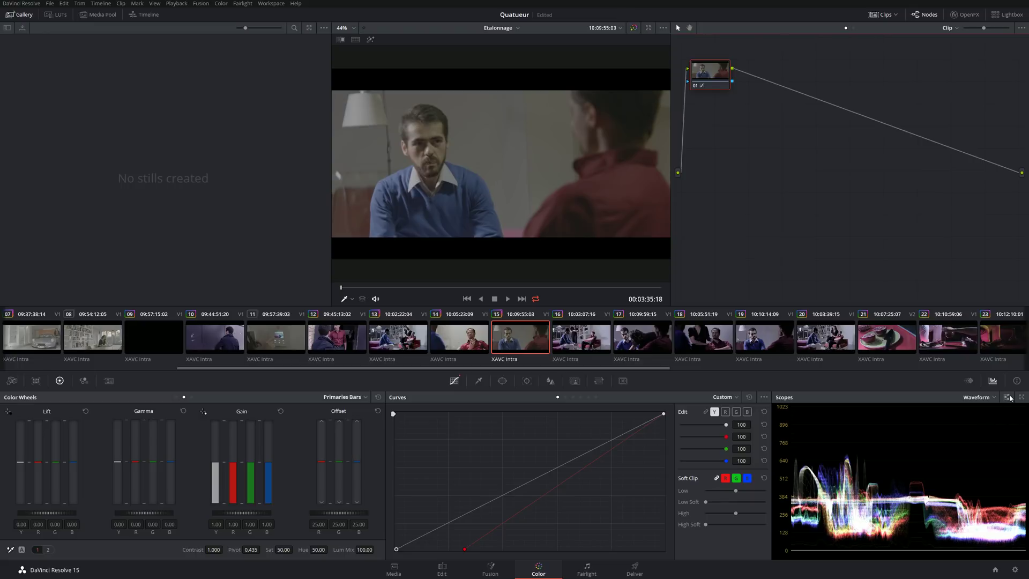
- Switch the scope to Vectorscope and compare the clip's saturation with node 01 disabled and enabled
click(990, 398)
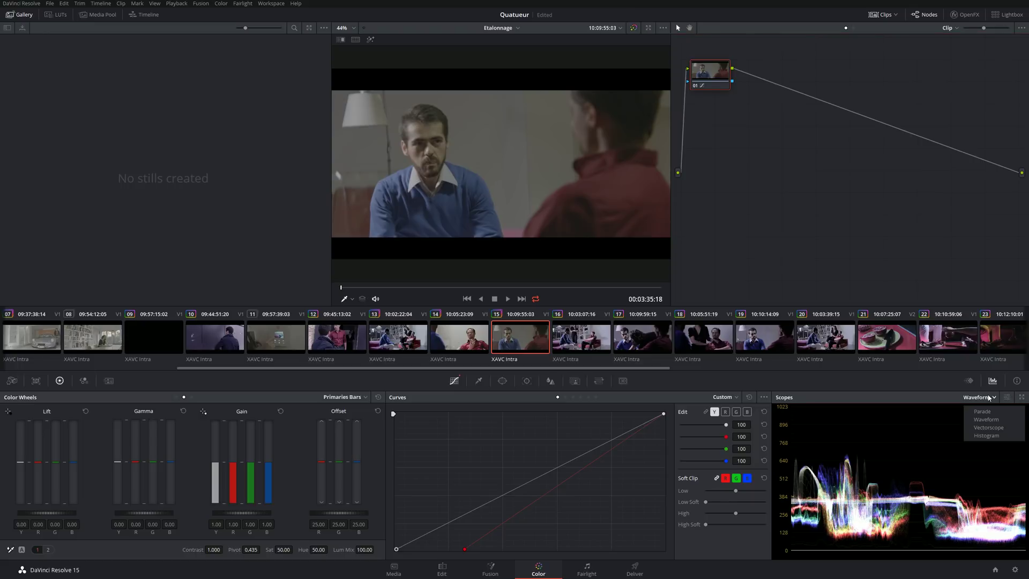
click(989, 427)
click(693, 87)
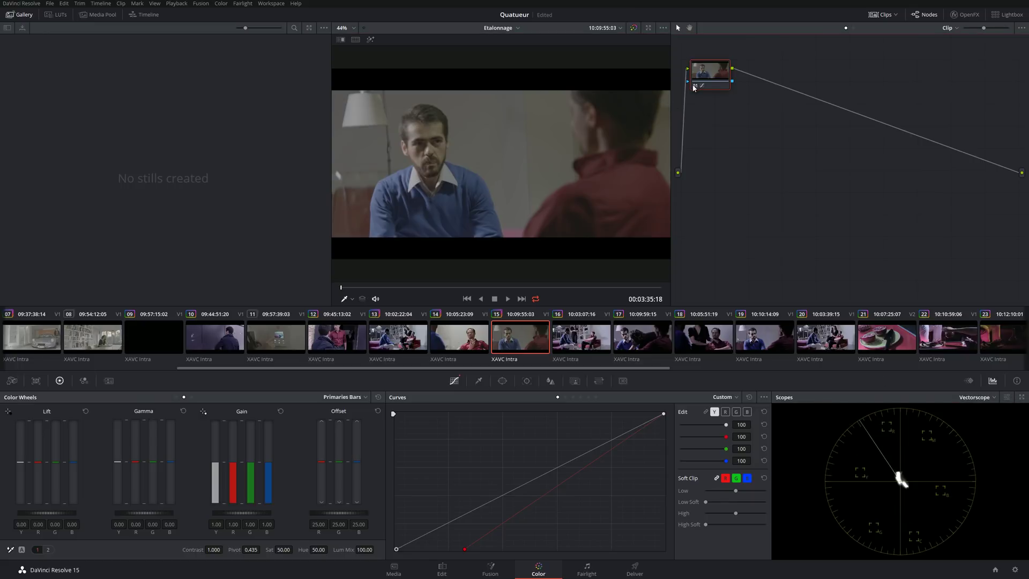
click(694, 88)
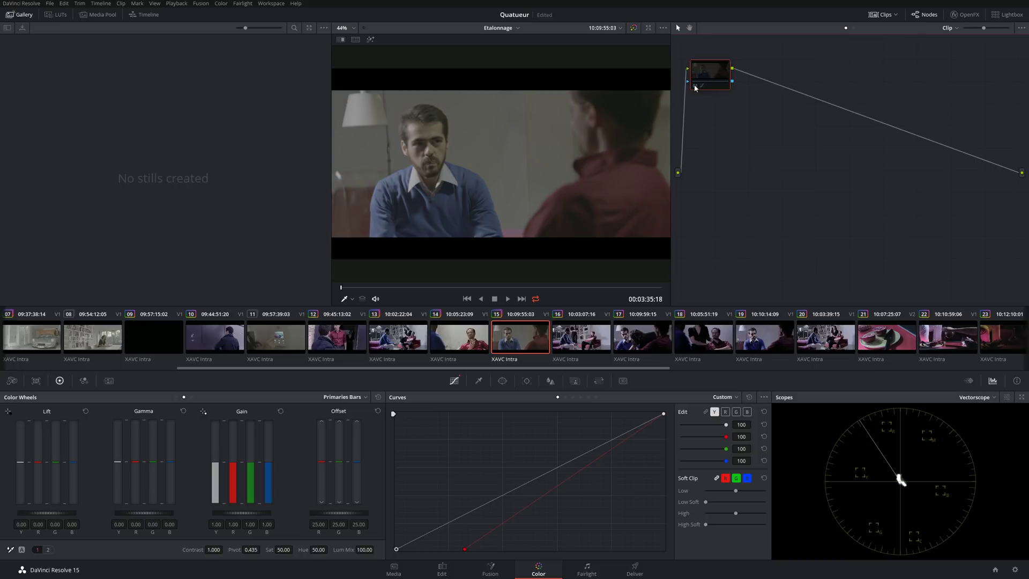
click(695, 88)
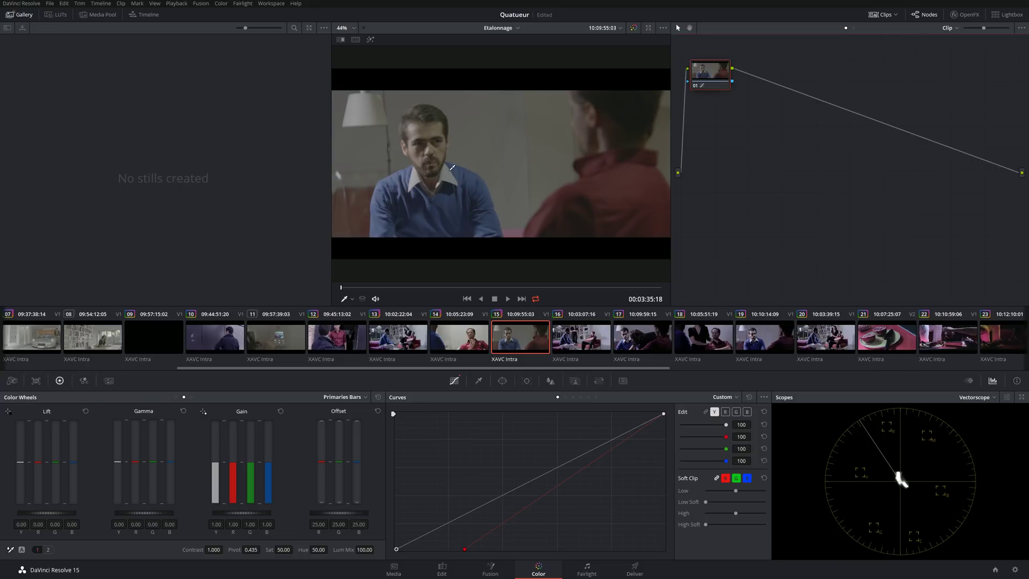
- Switch the scope back to Waveform and sample the seated man's forehead in Version 2 to mark its tone on the curves
click(991, 397)
click(989, 419)
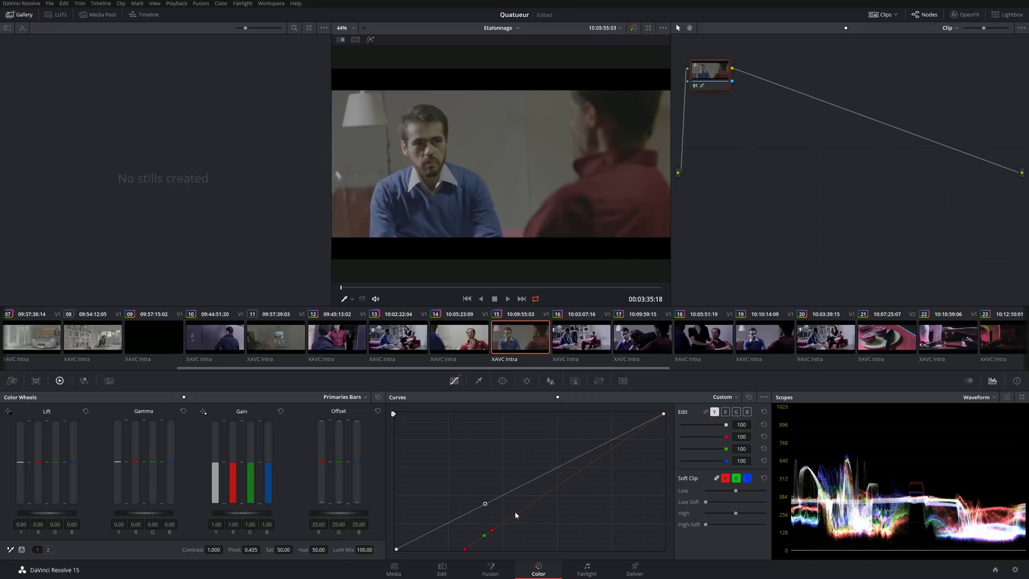
key(ctrl+b)
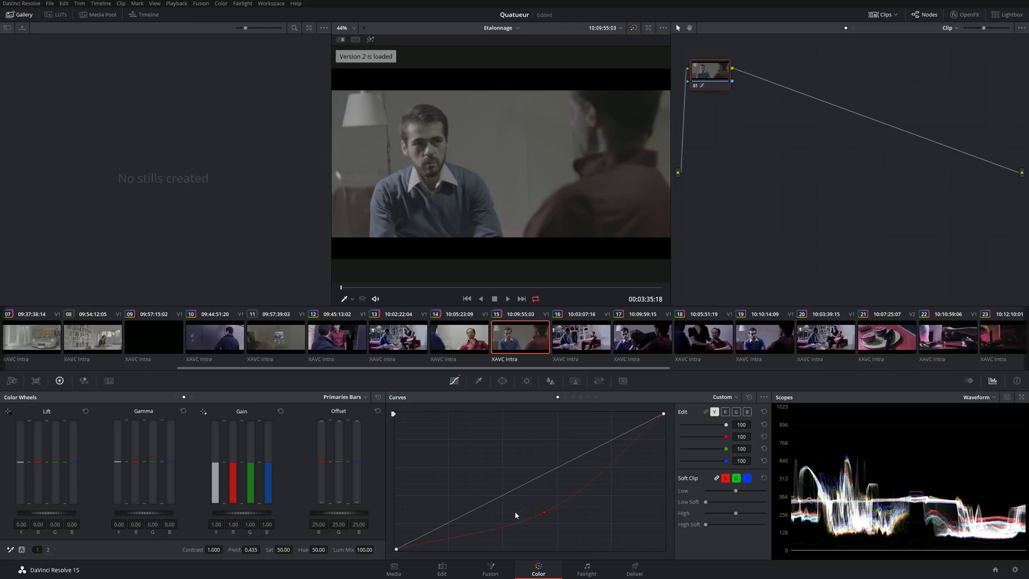
click(427, 128)
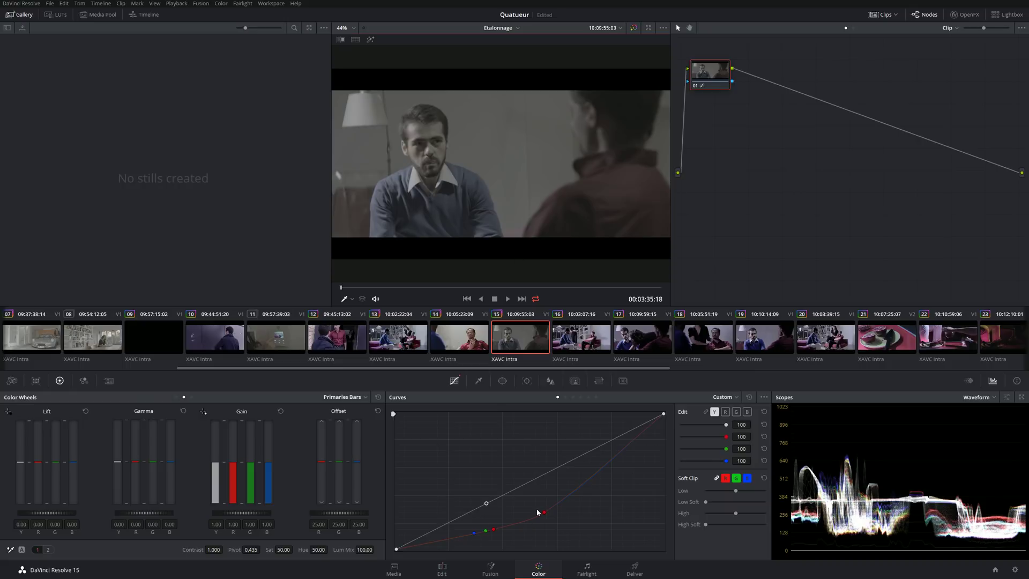
- Alternate between Version 2 and Version 3 of clip 15 to compare their image, sampled curve points and waveform
key(ctrl+b)
key(ctrl+n)
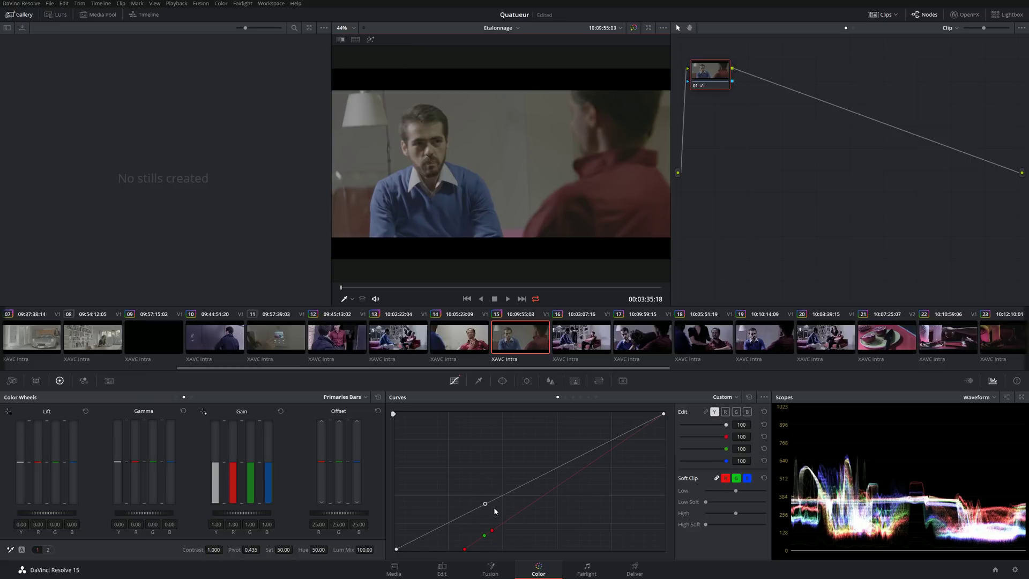
key(ctrl+b)
key(ctrl+n)
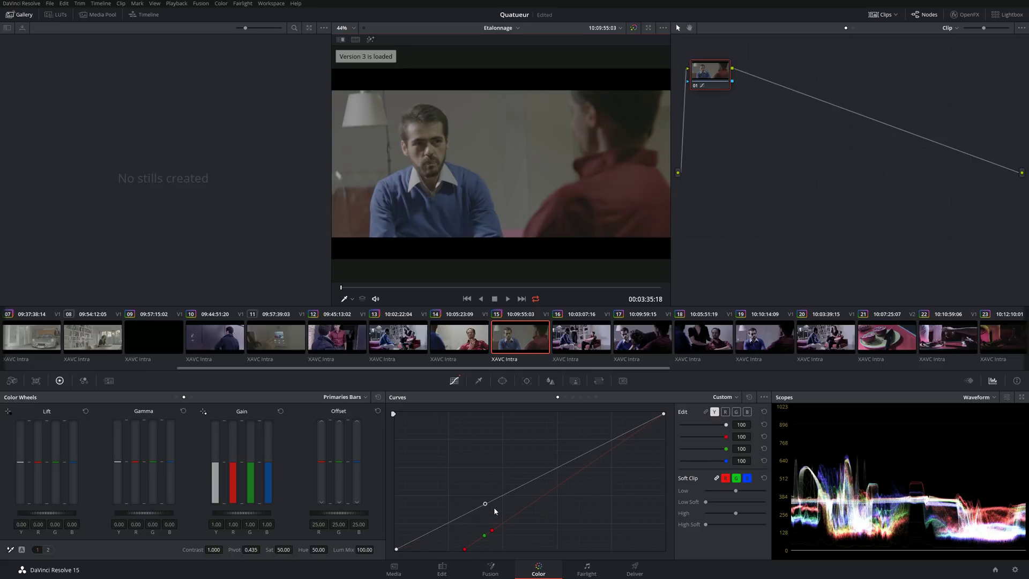
key(ctrl+b)
key(ctrl+n)
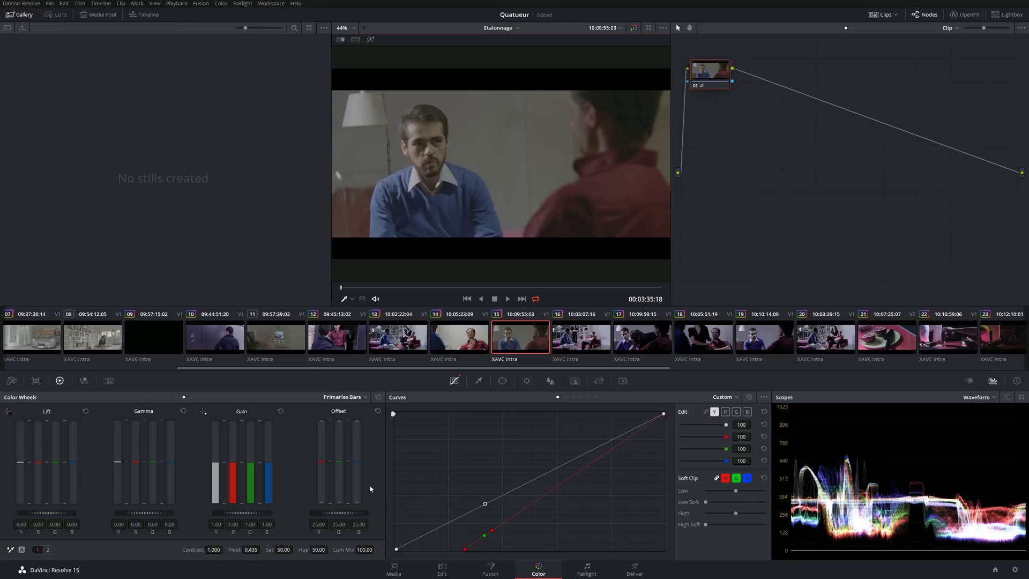
key(ctrl+n)
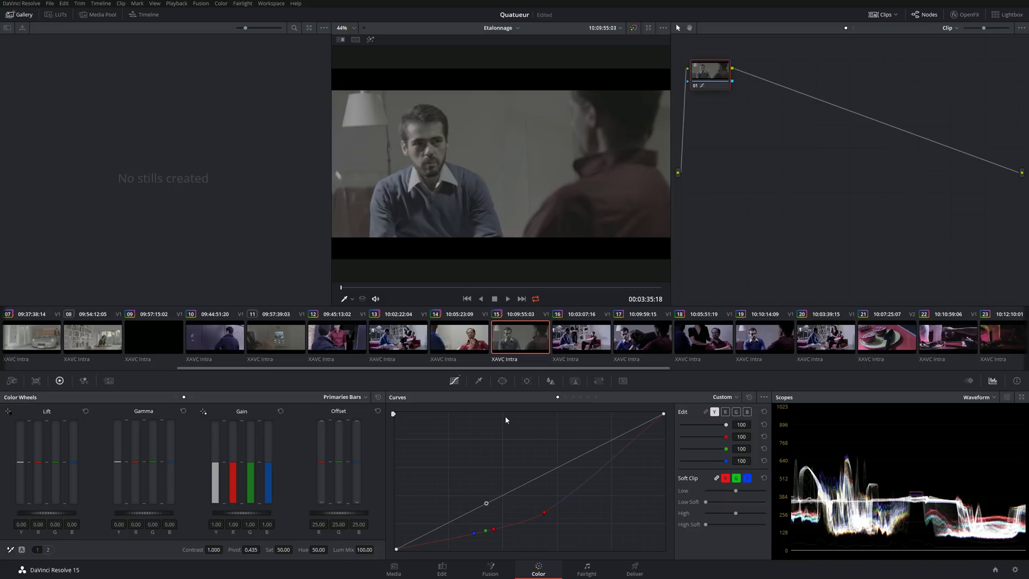
key(ctrl+n)
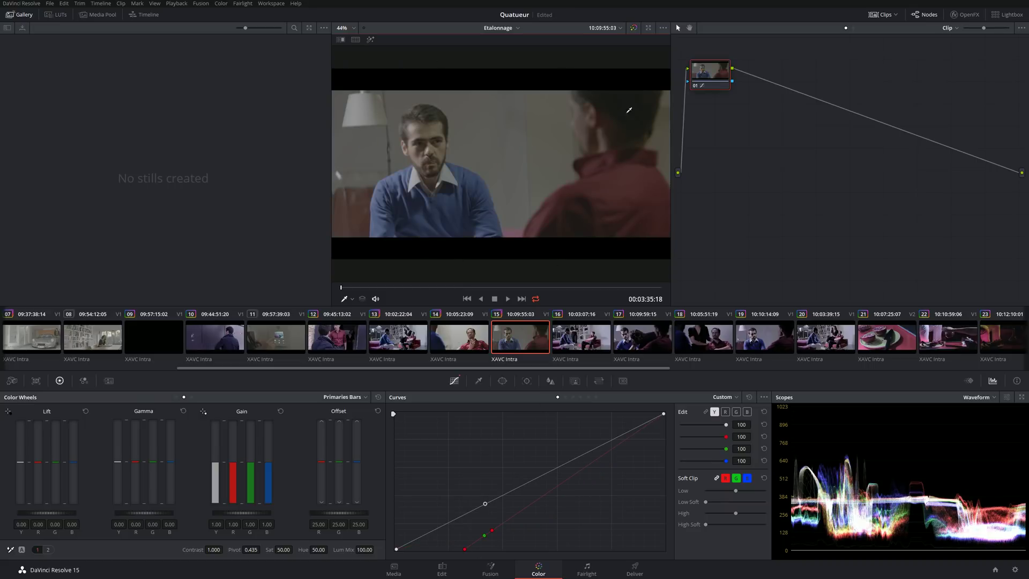
key(ctrl+b)
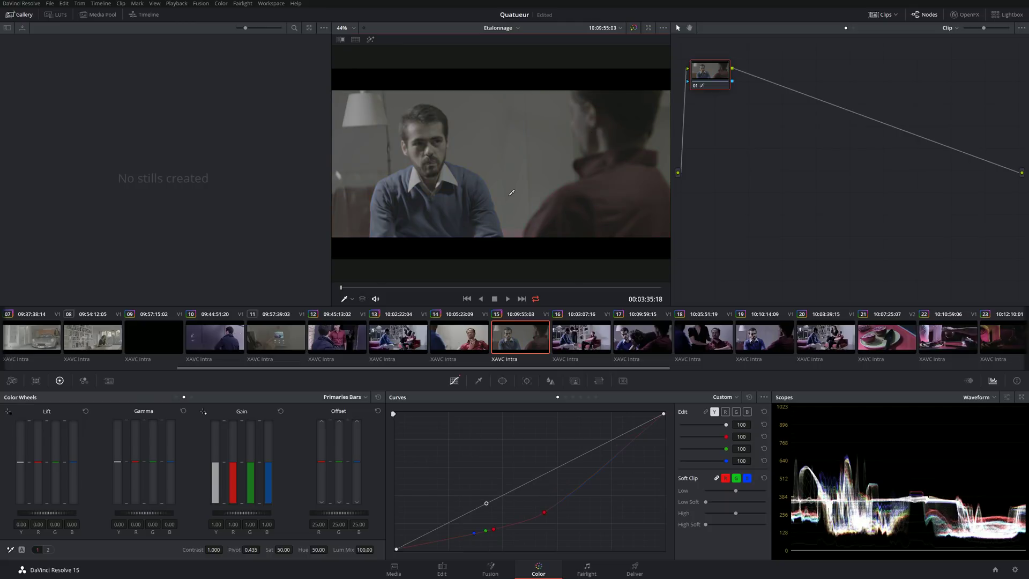
key(ctrl+n)
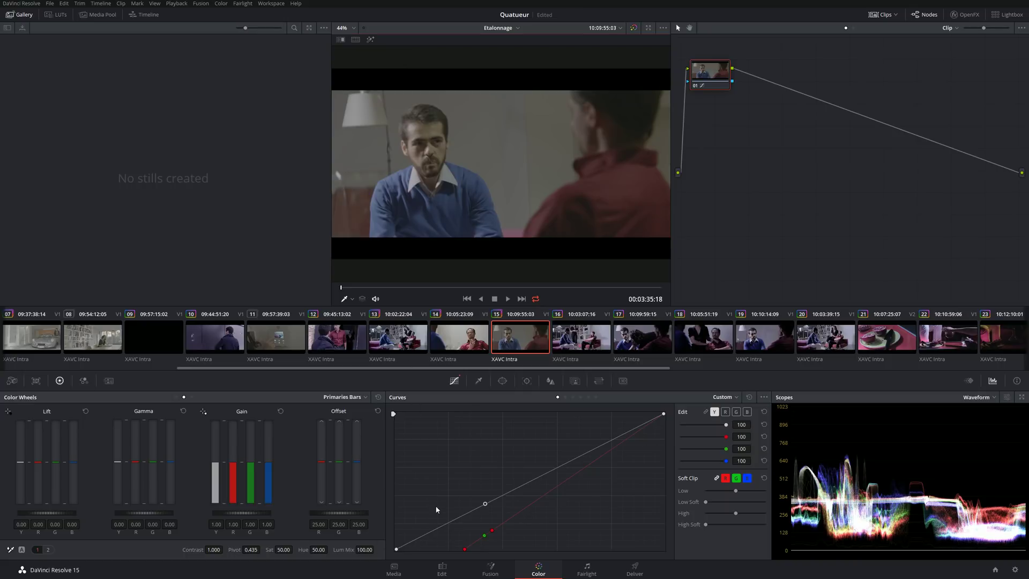
key(ctrl+b)
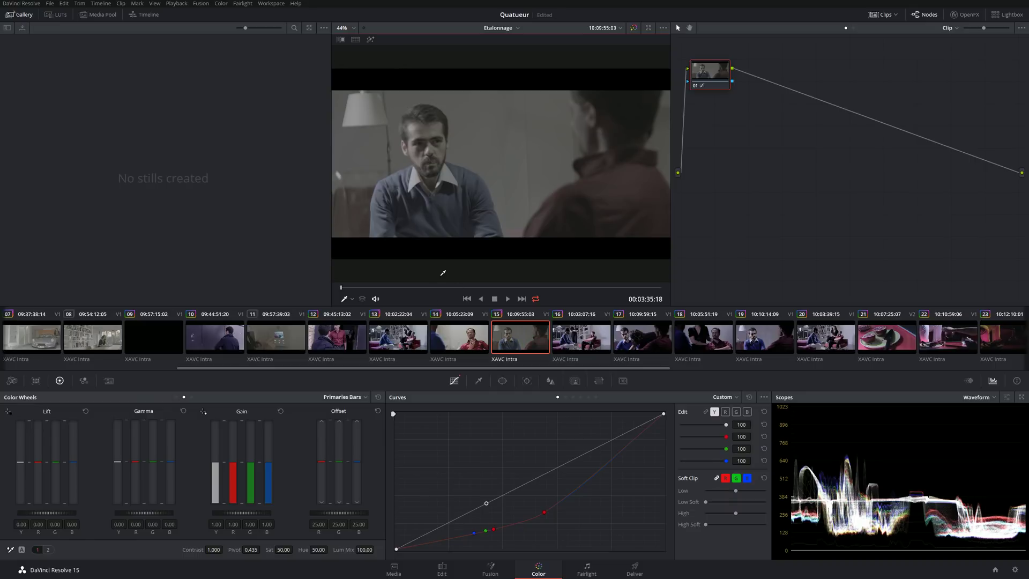
key(ctrl+b)
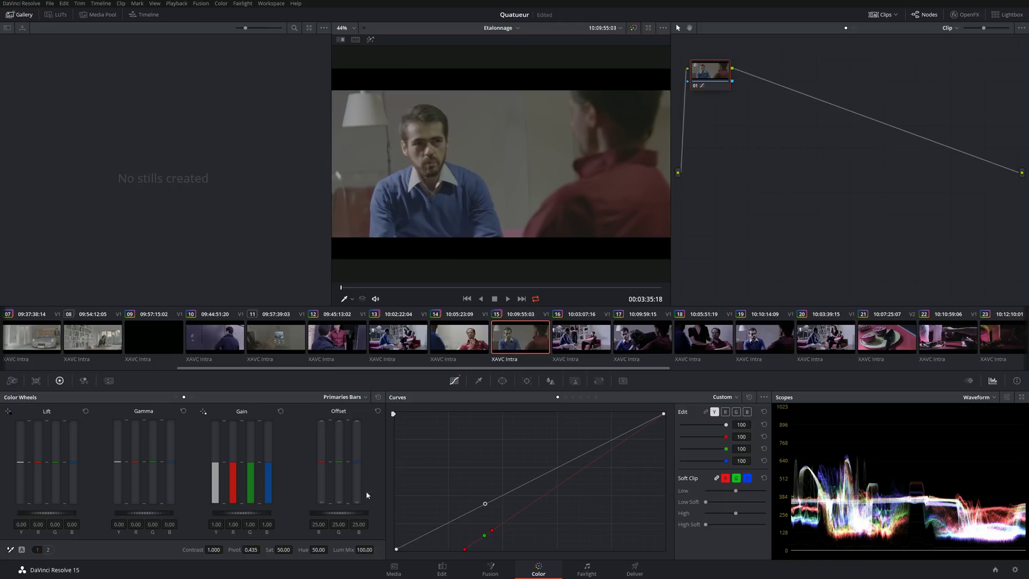
right_click(491, 530)
key(ctrl+b)
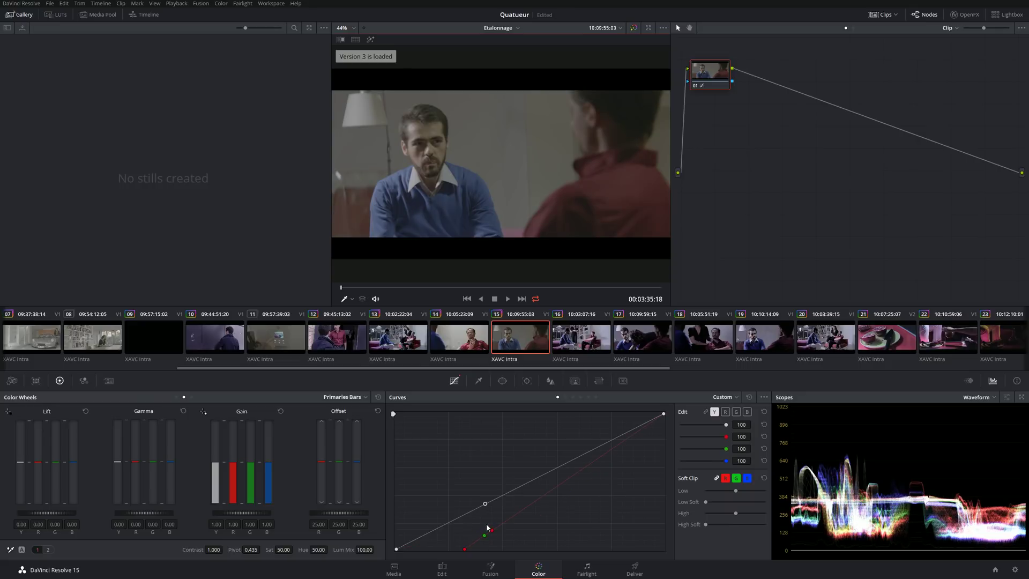
key(ctrl+b)
key(ctrl+b)
key(ctrl+b)
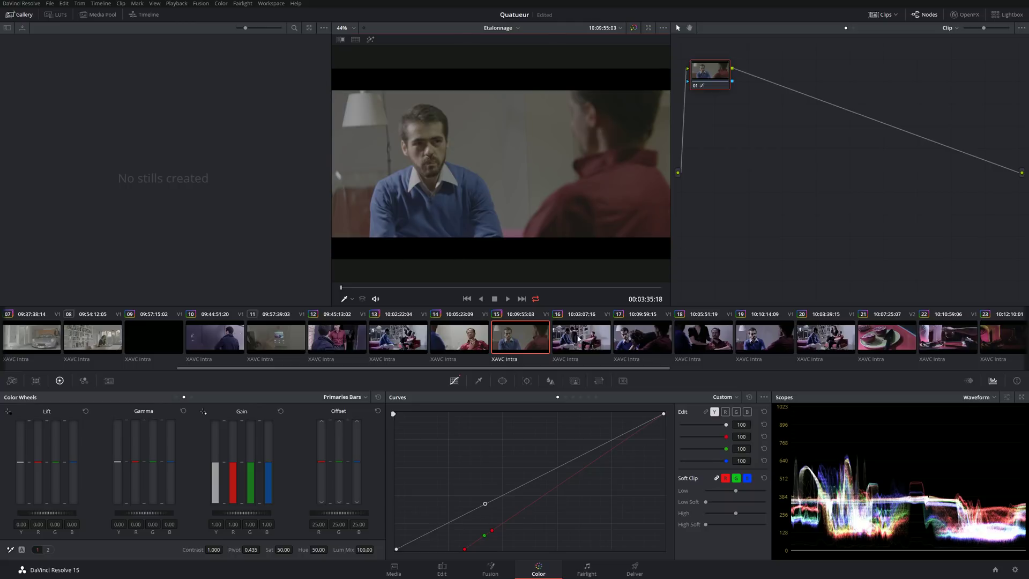
- Reset all custom curves of Version 3
click(750, 397)
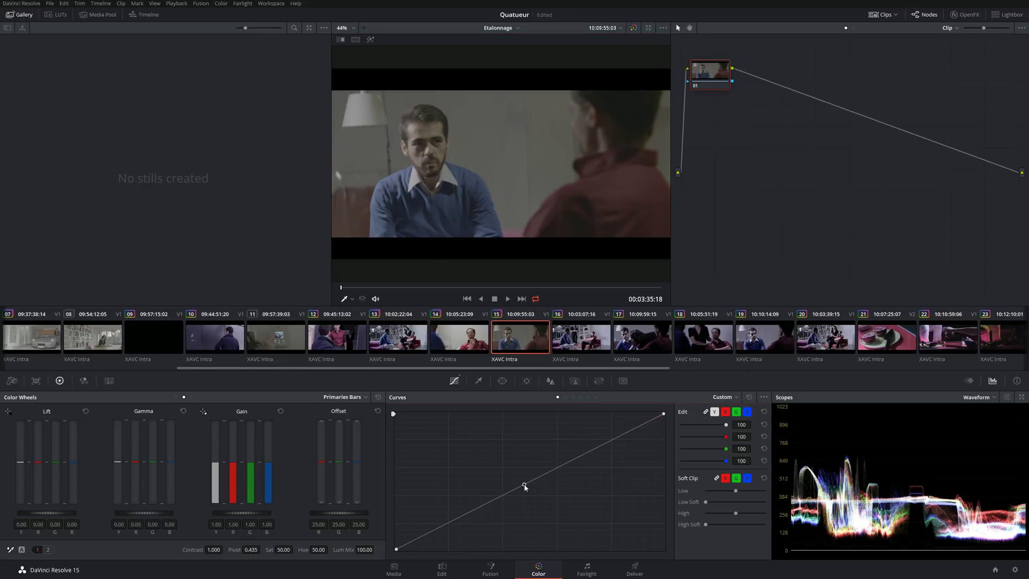
- Raise the midtones of the linked custom curve in Version 2, then isolate the luminance curve and remove its midtone point
drag(526, 487, 506, 461)
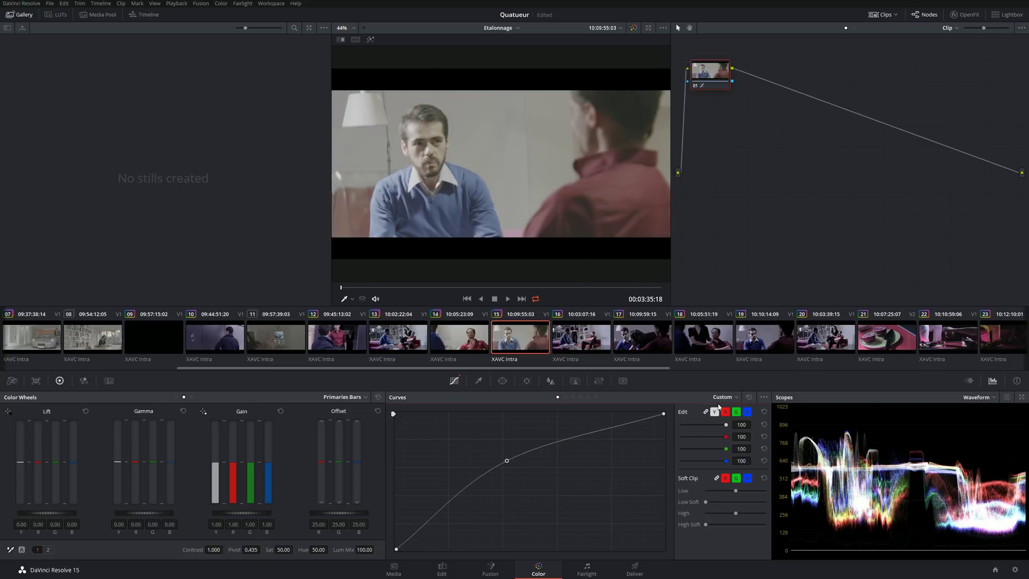
click(715, 411)
right_click(507, 462)
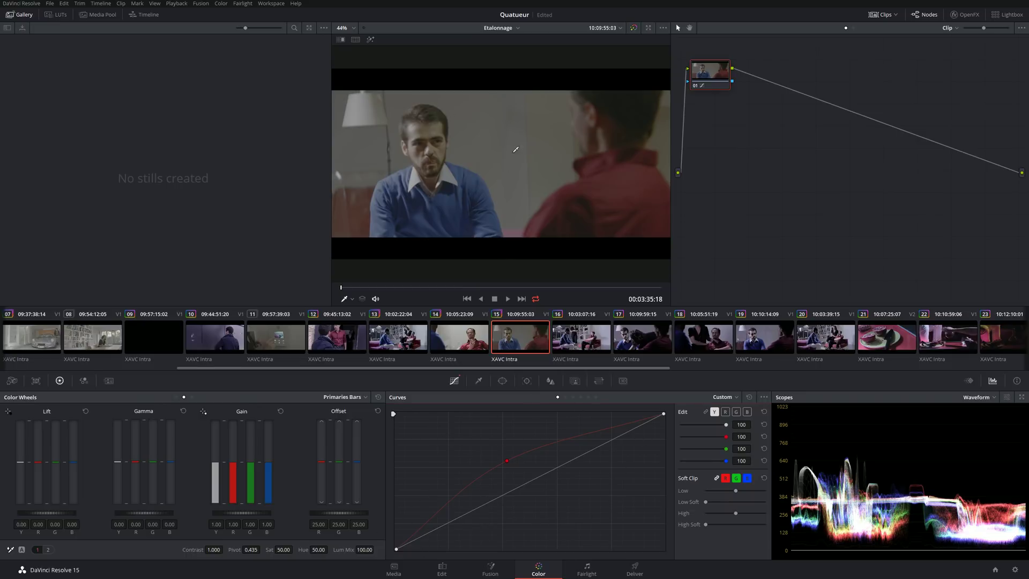
- In Version 3, raise the linked curve's black point to about 37% output, then return the luminance curve's black point to zero
key(ctrl+n)
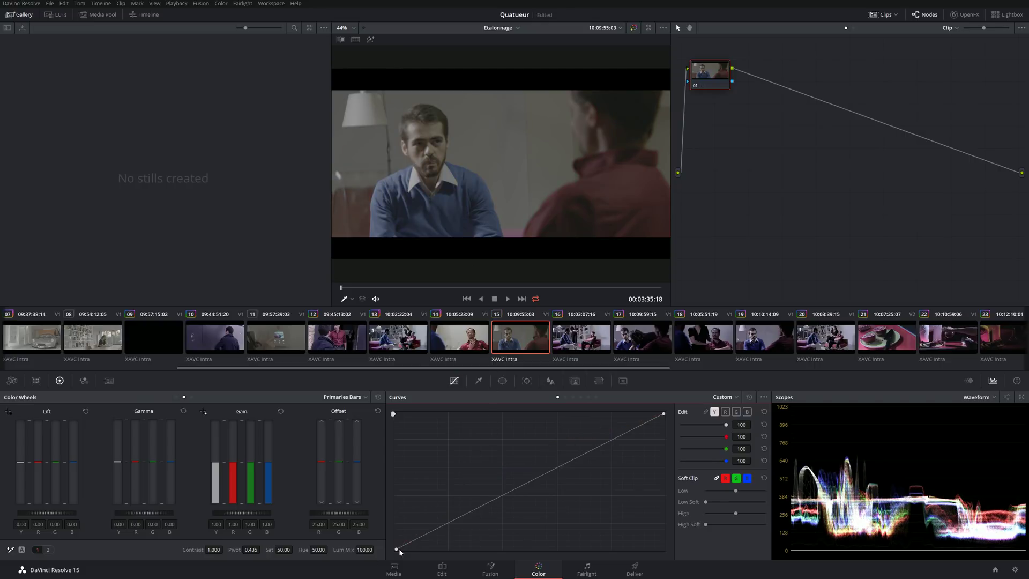
drag(397, 550, 392, 500)
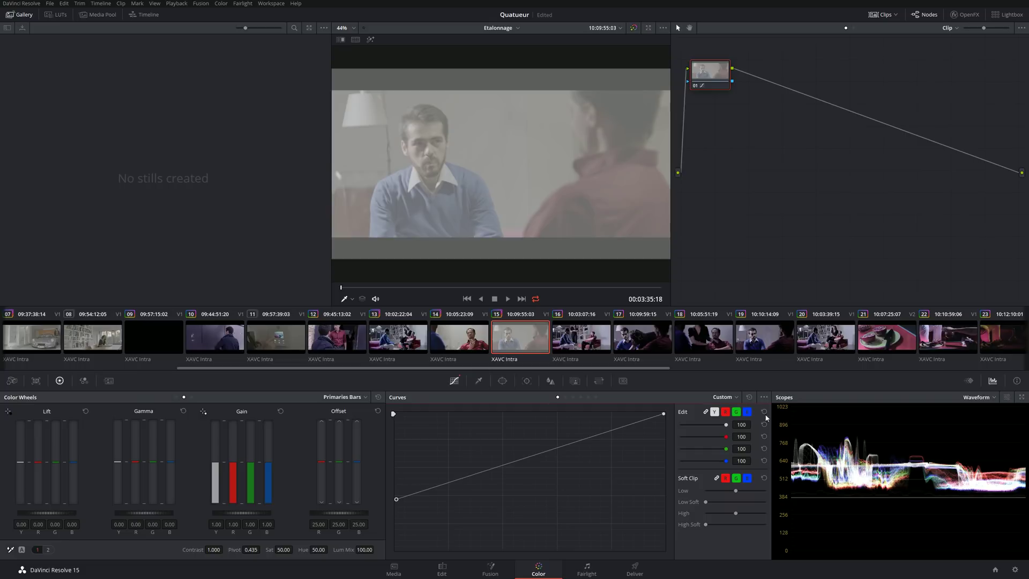
click(714, 412)
drag(397, 501, 388, 556)
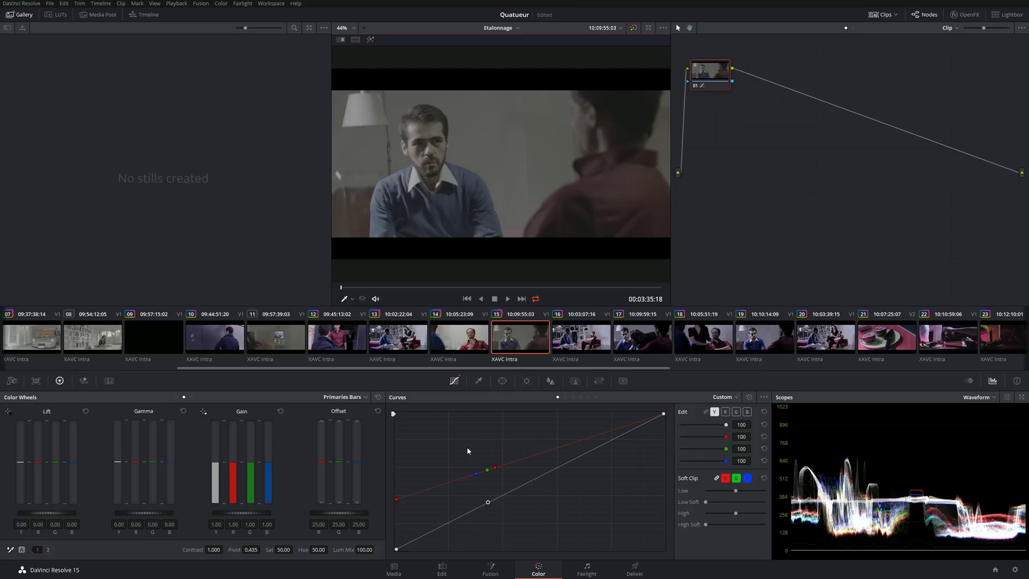
- Sample the seated man's forehead on the Version 2 curves and alternate with Version 3 to compare image saturation, curve points and waveform
key(ctrl+b)
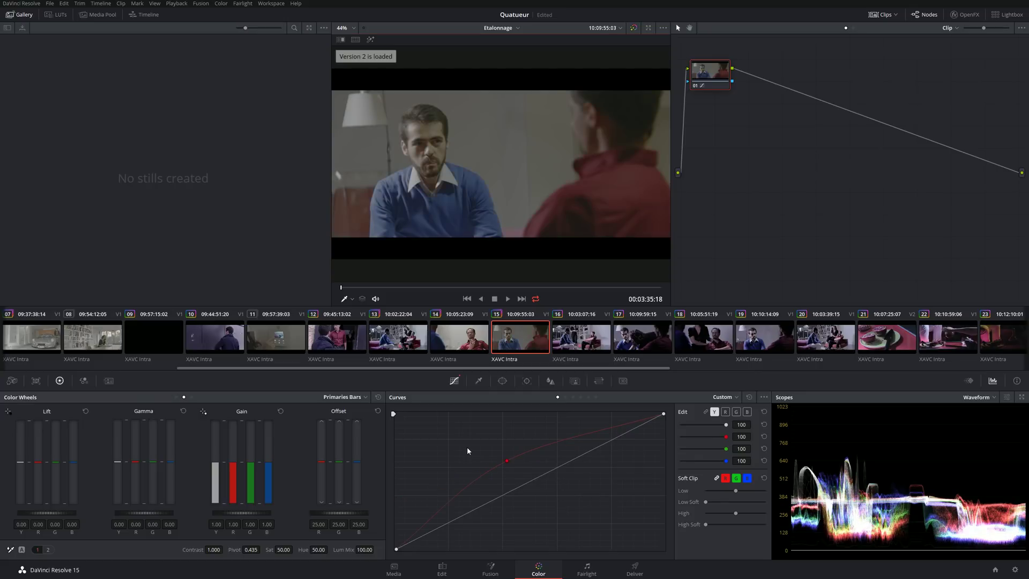
click(429, 131)
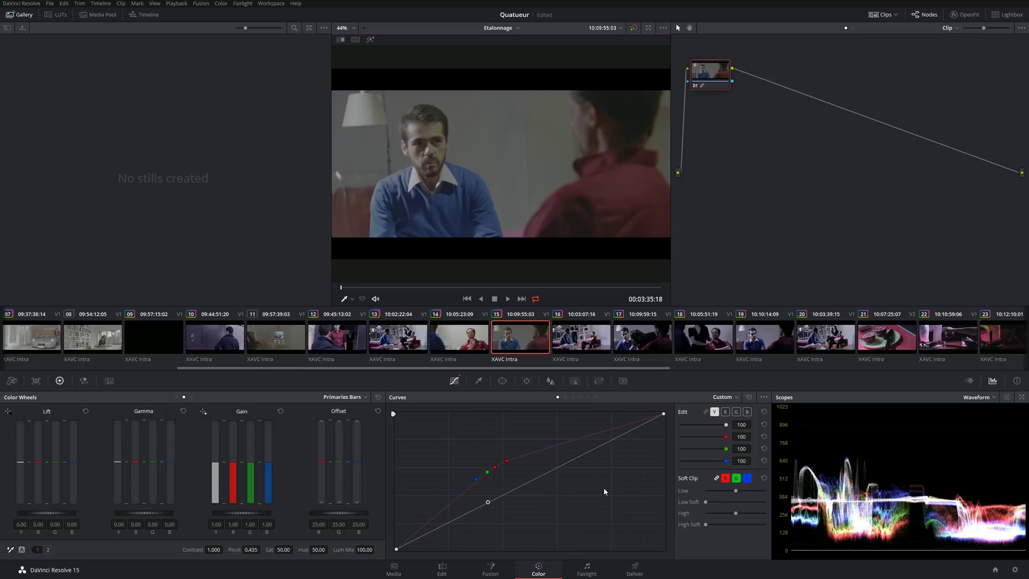
key(ctrl+b)
key(ctrl+b)
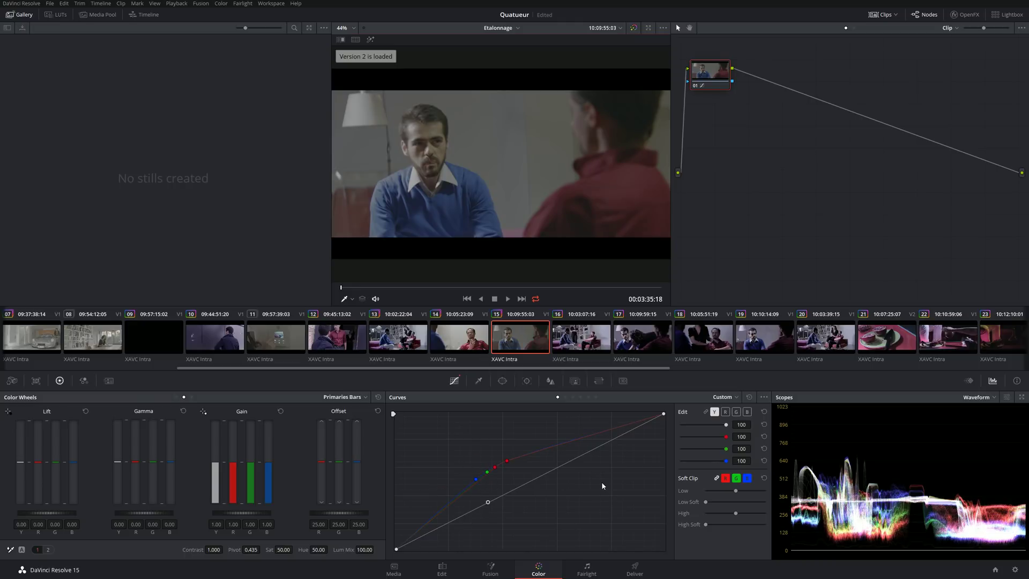
key(ctrl+b)
key(ctrl+b)
key(ctrl+b)
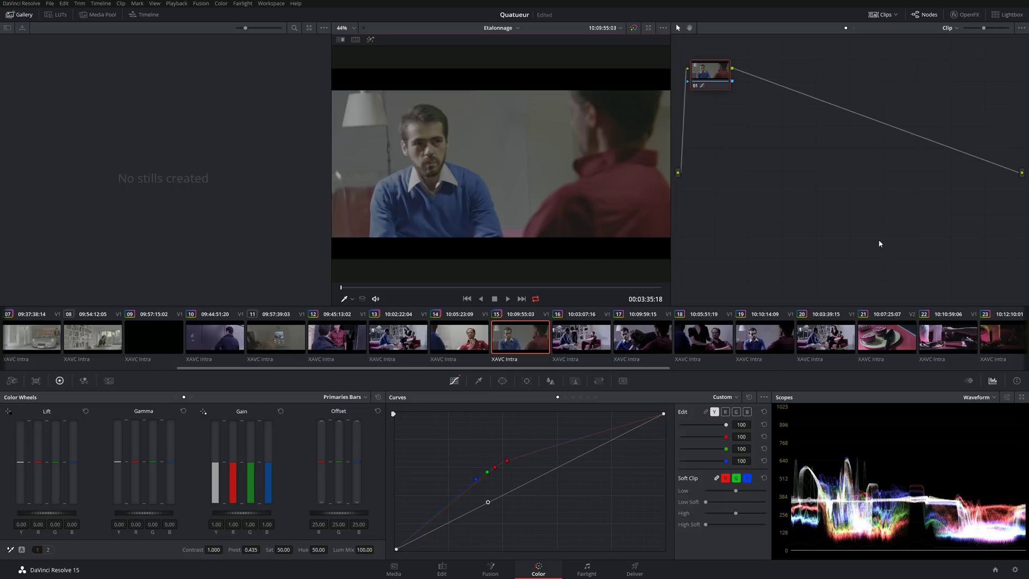
key(ctrl+b)
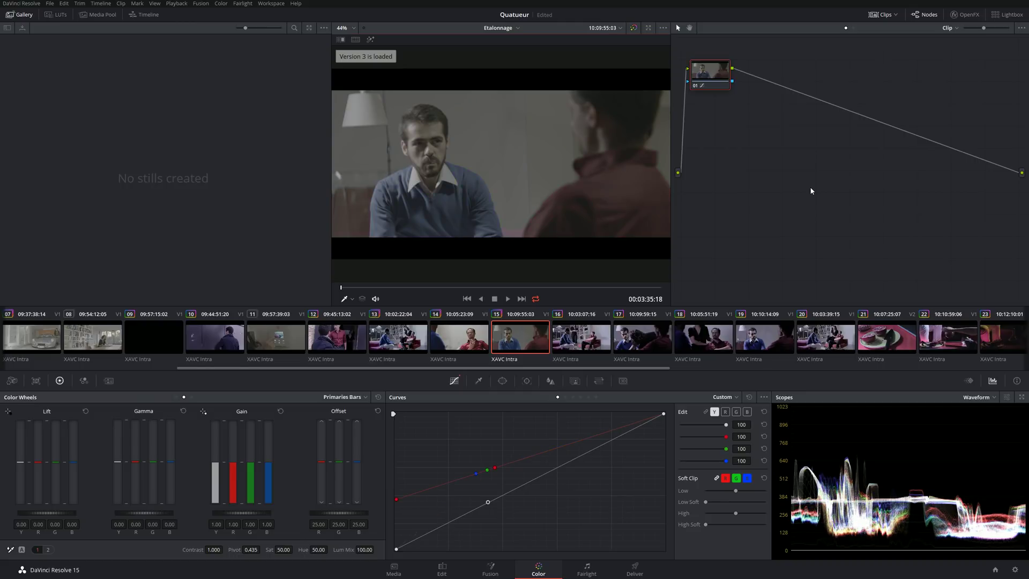
key(ctrl+b)
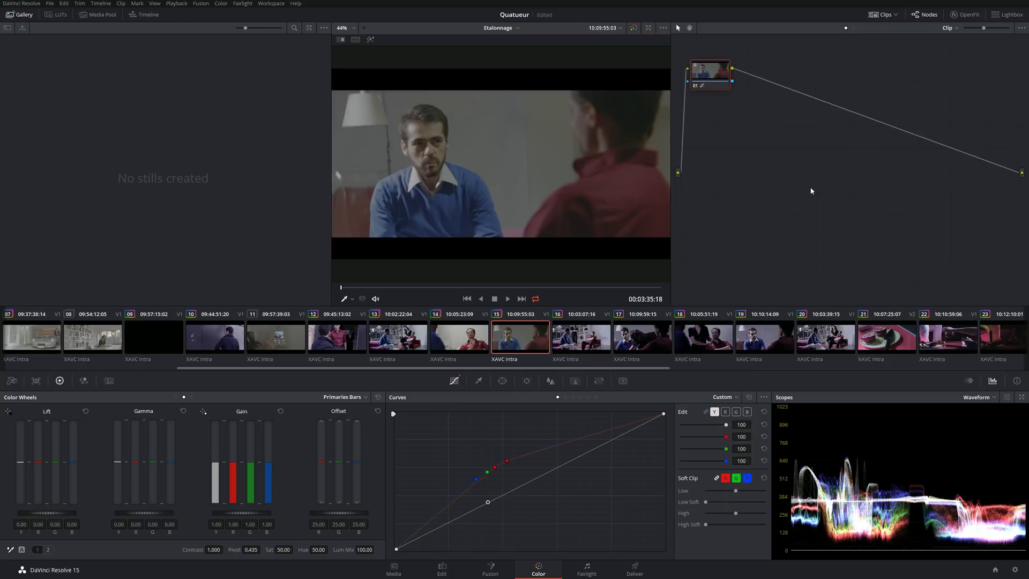
key(ctrl+n)
key(ctrl+b)
key(ctrl+n)
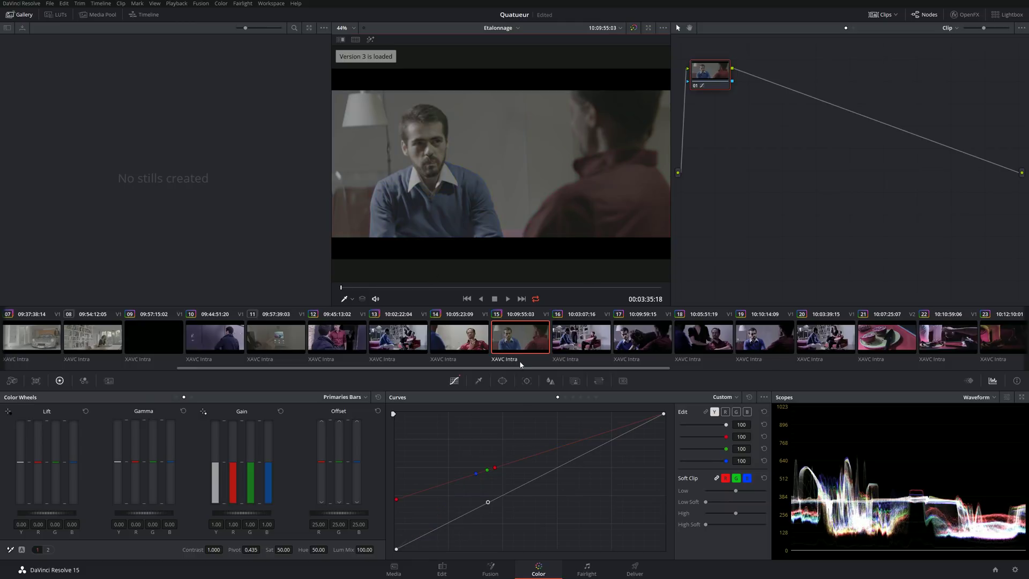
- Reset Version 3's custom curves, pull the linked white point inward to about 60% input, and restore the luminance curve's white point
click(749, 397)
drag(663, 413, 558, 400)
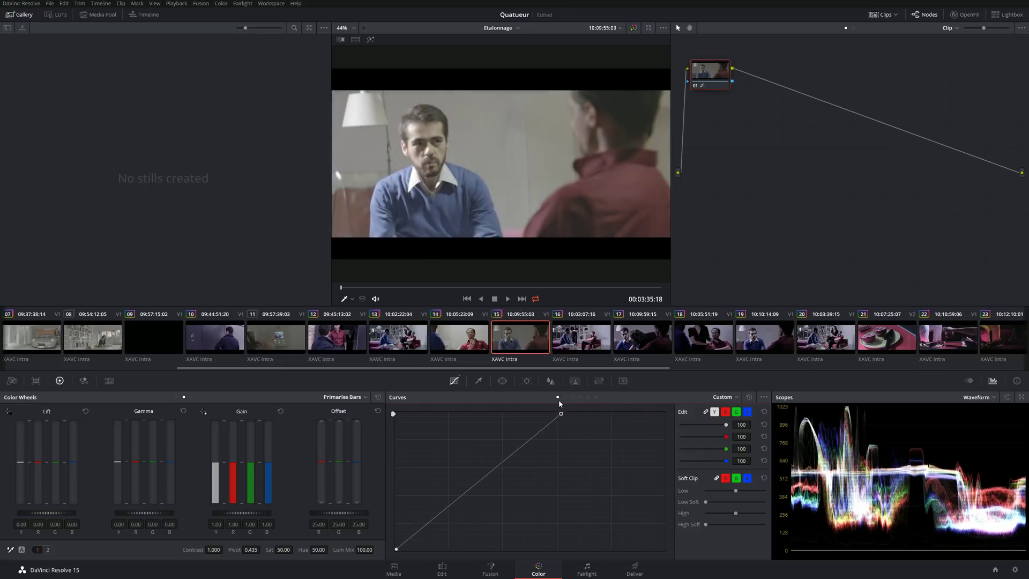
click(708, 412)
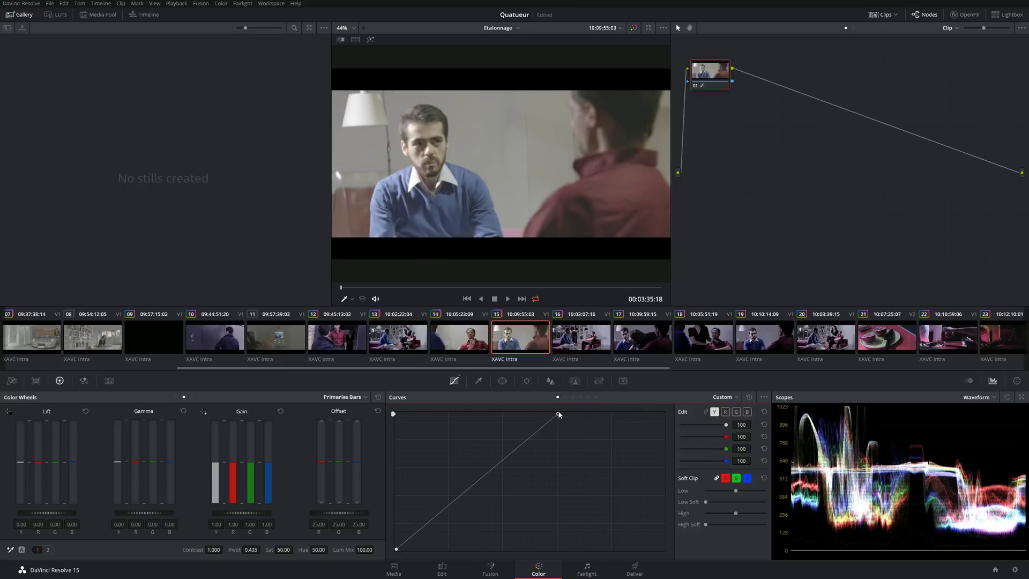
drag(558, 414, 664, 414)
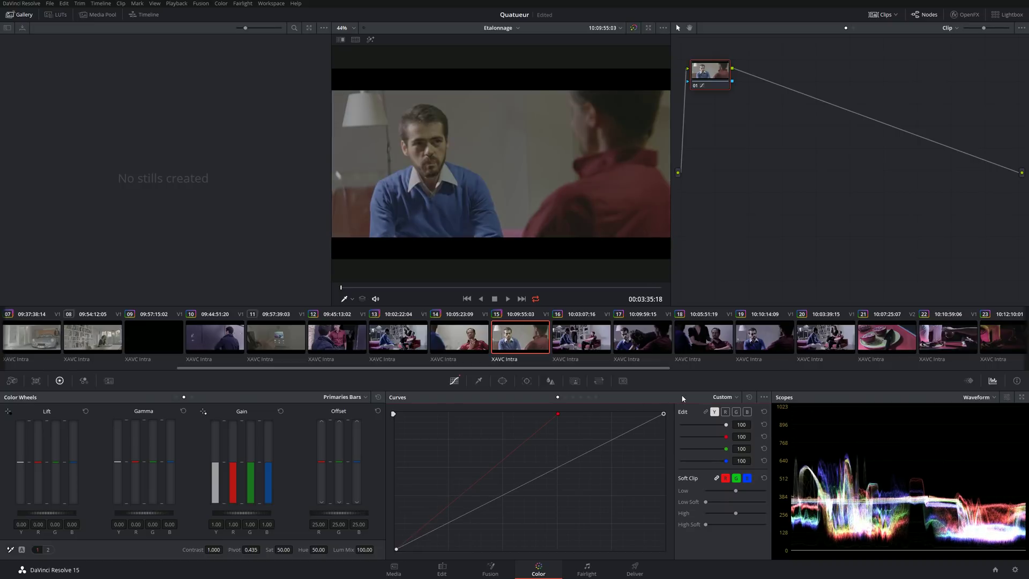
- Sample the seated man's forehead on the Version 3 curves and alternate between Versions 2 and 3 to compare the white-point and midtone adjustments
shift+click(432, 129)
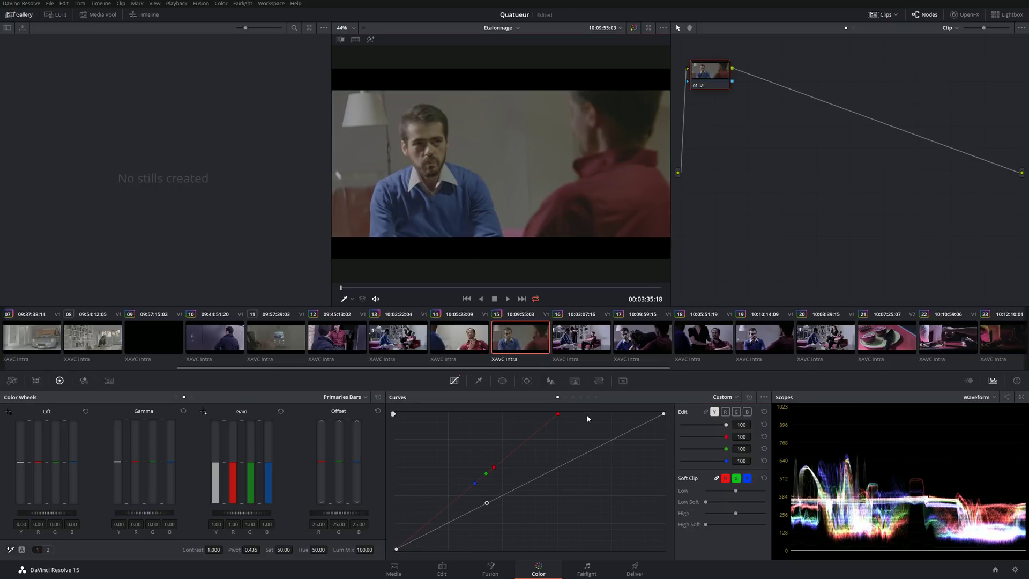
key(ctrl+n)
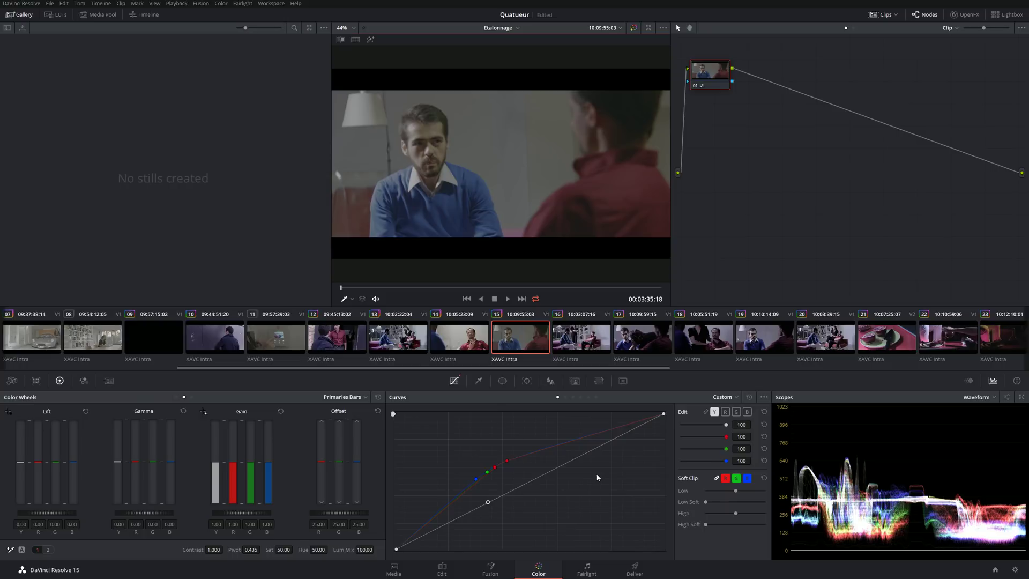
key(ctrl+n)
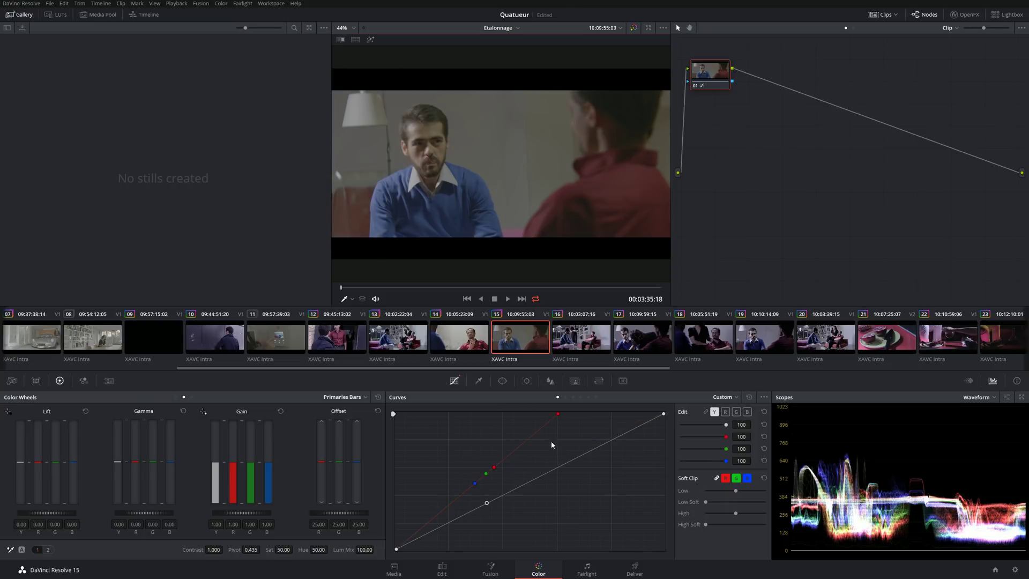
key(ctrl+b)
key(ctrl+b)
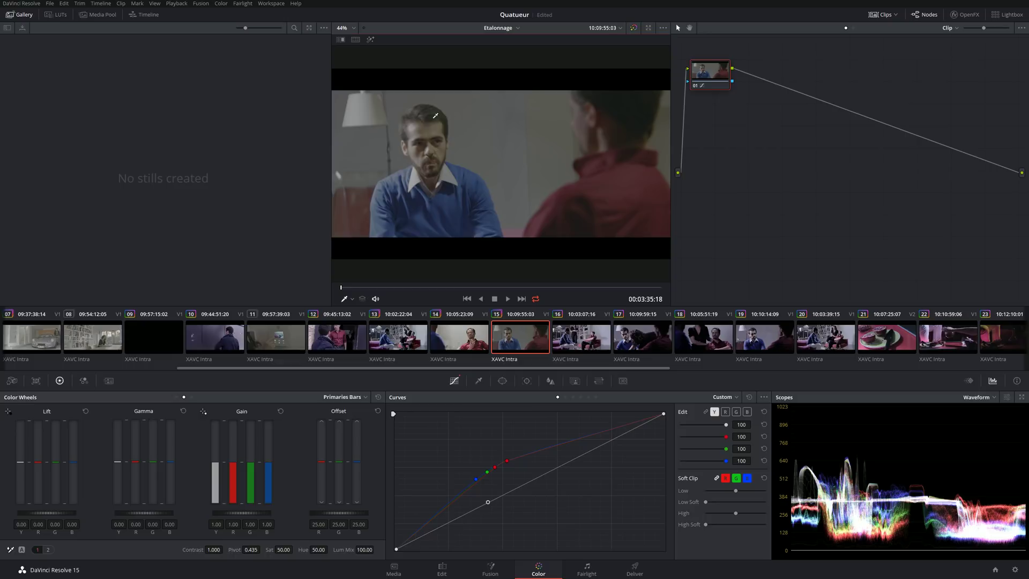
key(ctrl+n)
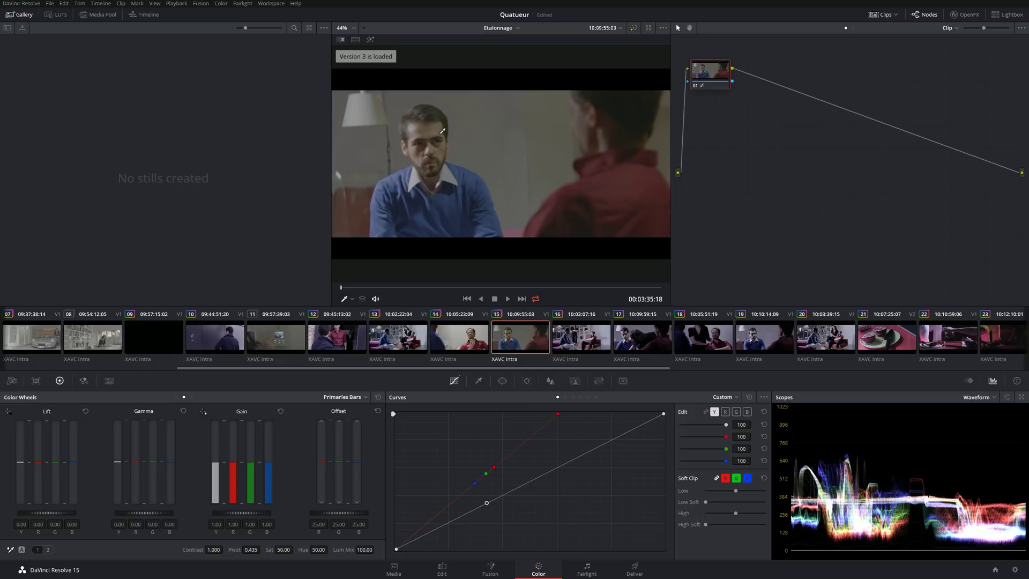
key(ctrl+b)
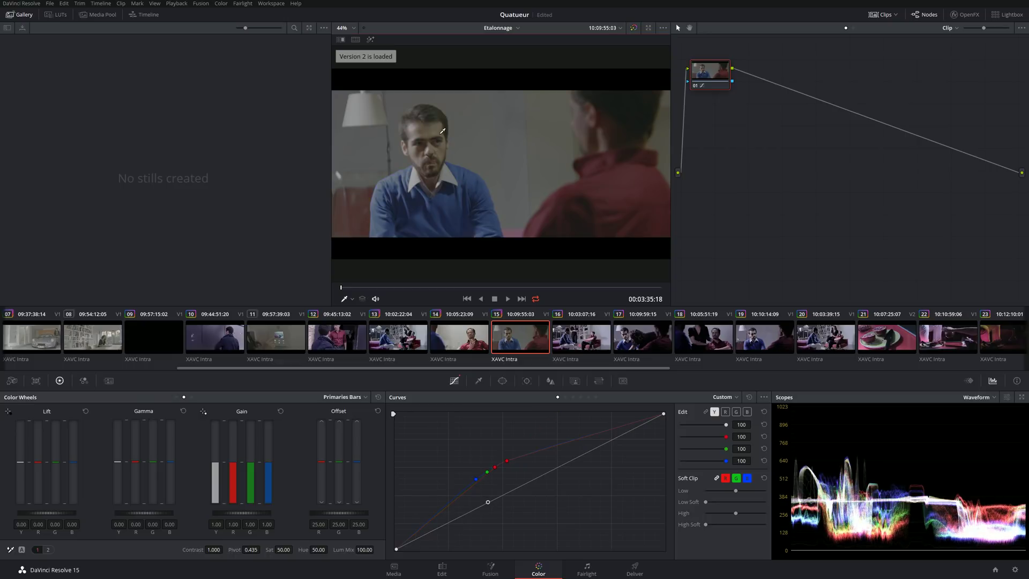
key(ctrl+n)
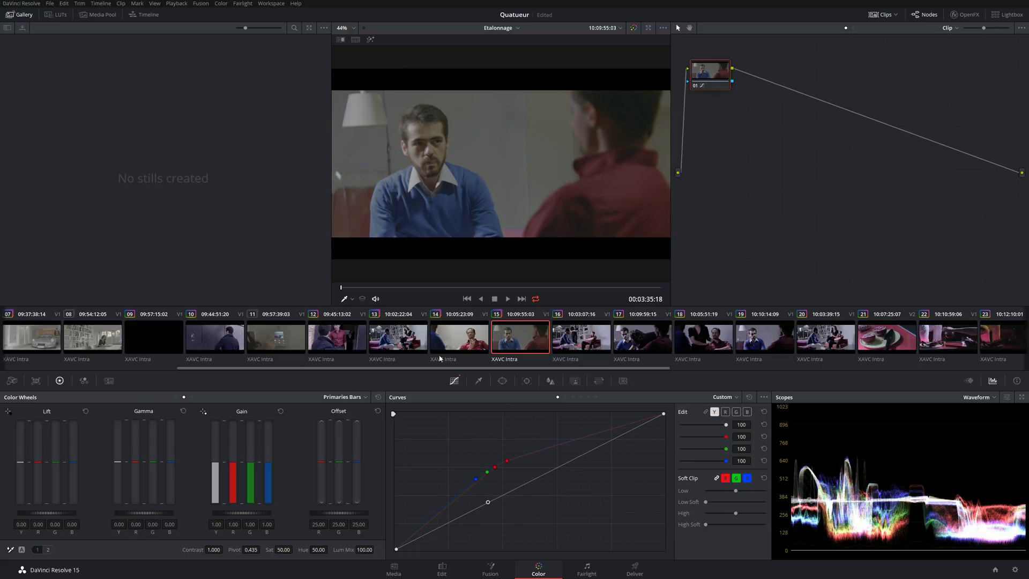
key(ctrl+n)
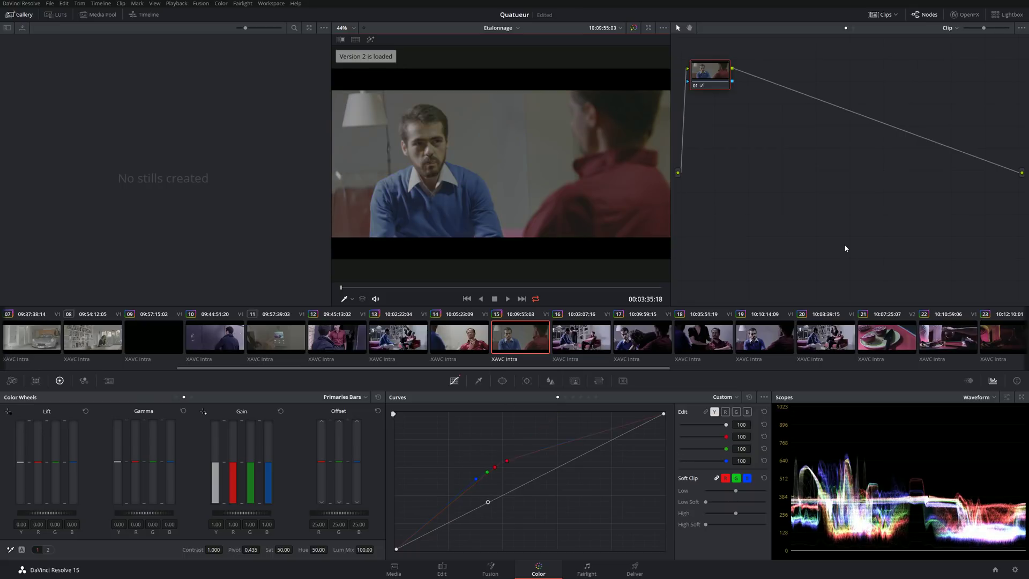
key(ctrl+n)
key(ctrl+b)
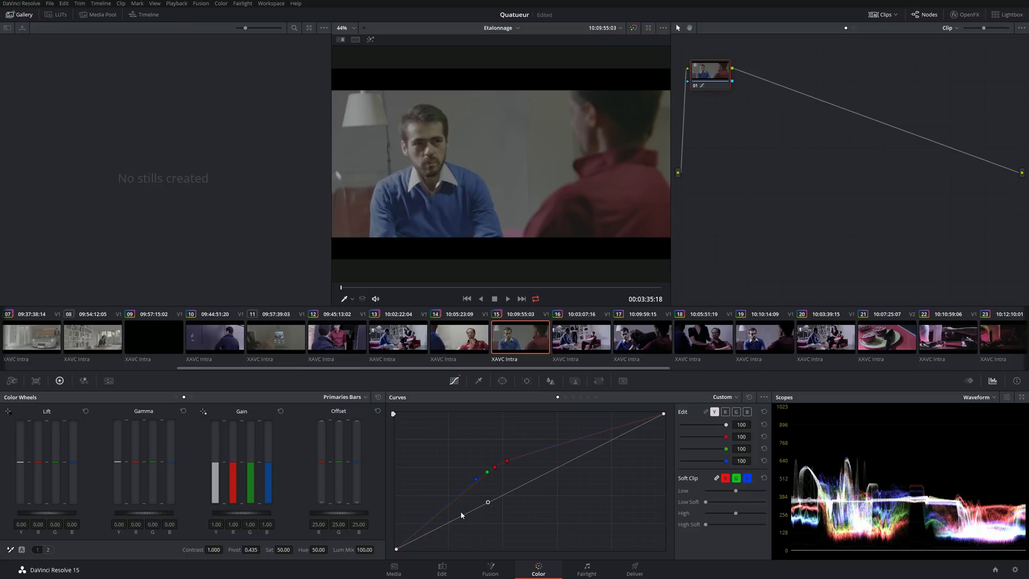
- Undo the custom curve adjustments, reposition the luminance curve's black point at the origin, and save the project
key(ctrl+z)
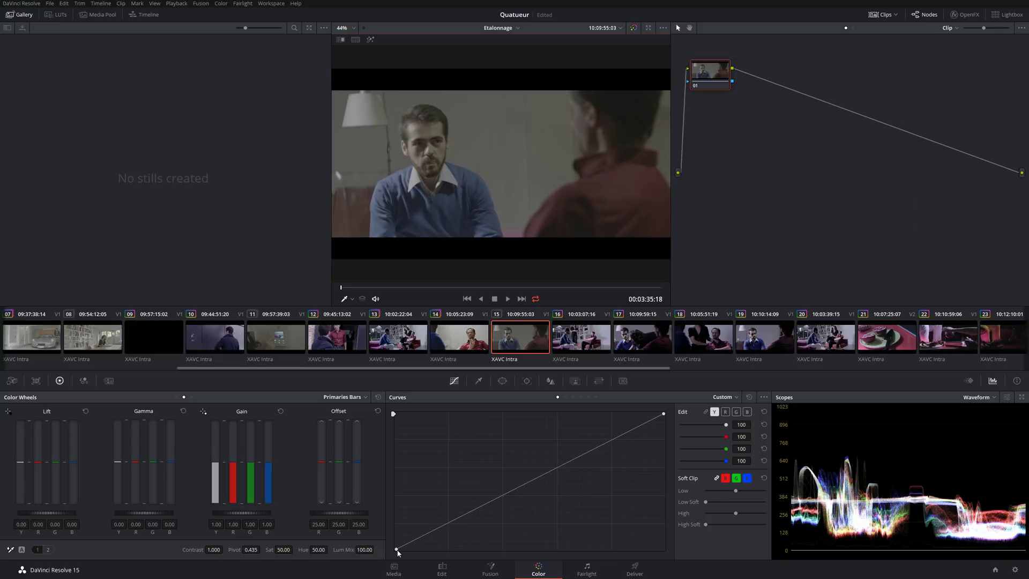
drag(396, 551, 393, 549)
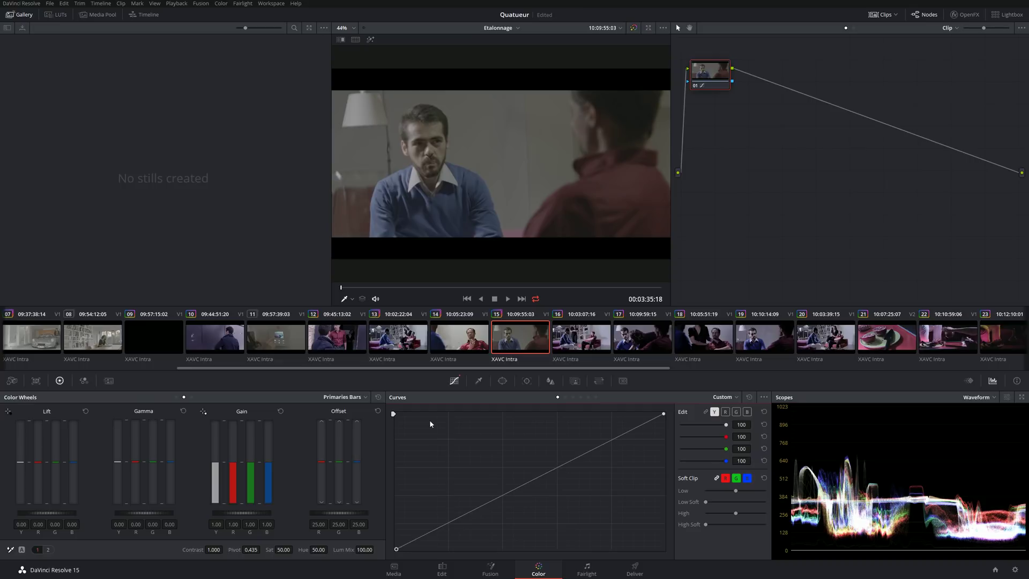
key(ctrl+s)
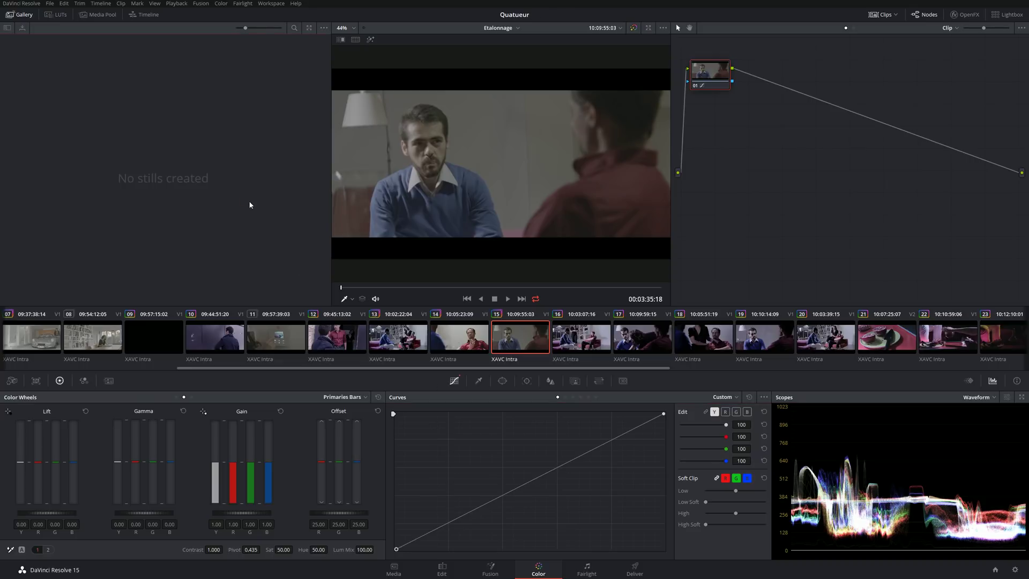